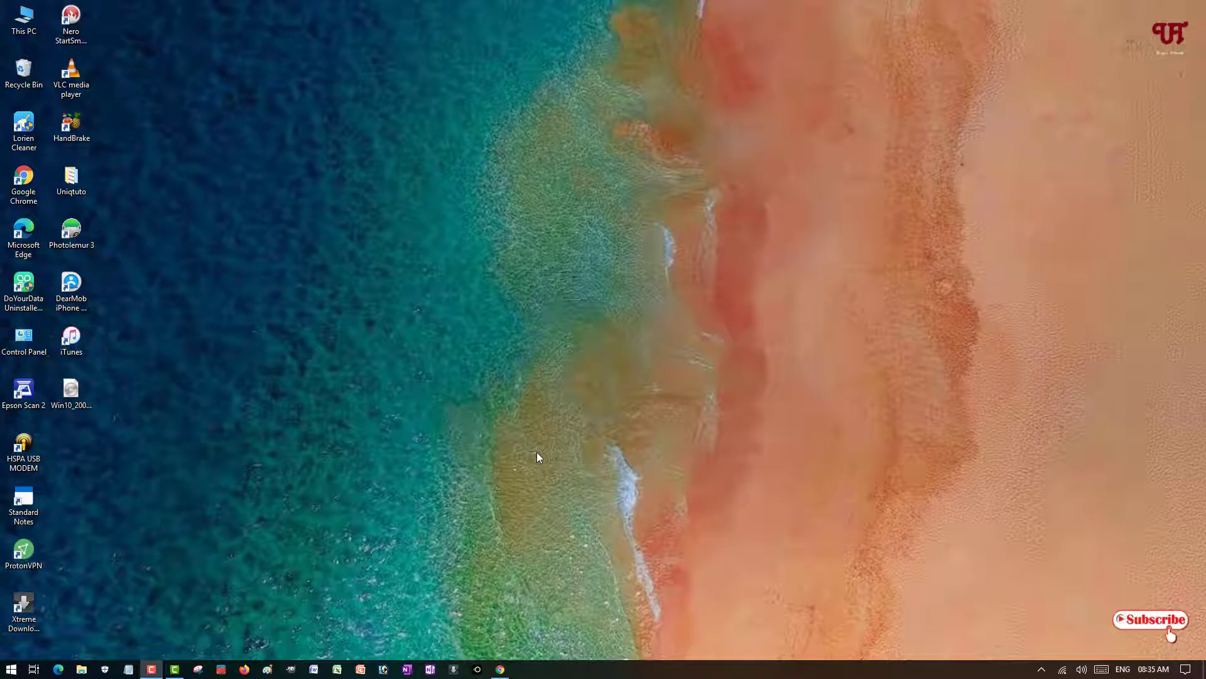
Check the drives in This PC, then download SetupVCD5520.exe from elby's Virtual CloneDrive page.
double_click(21, 19)
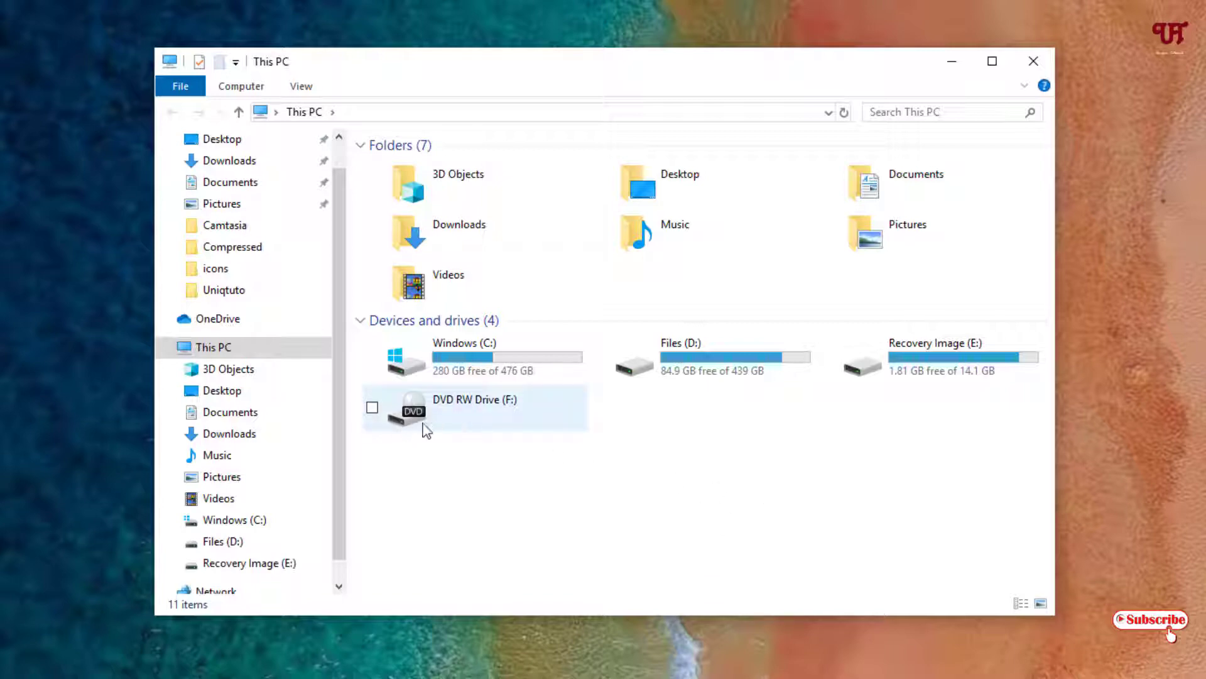
left_click(1033, 61)
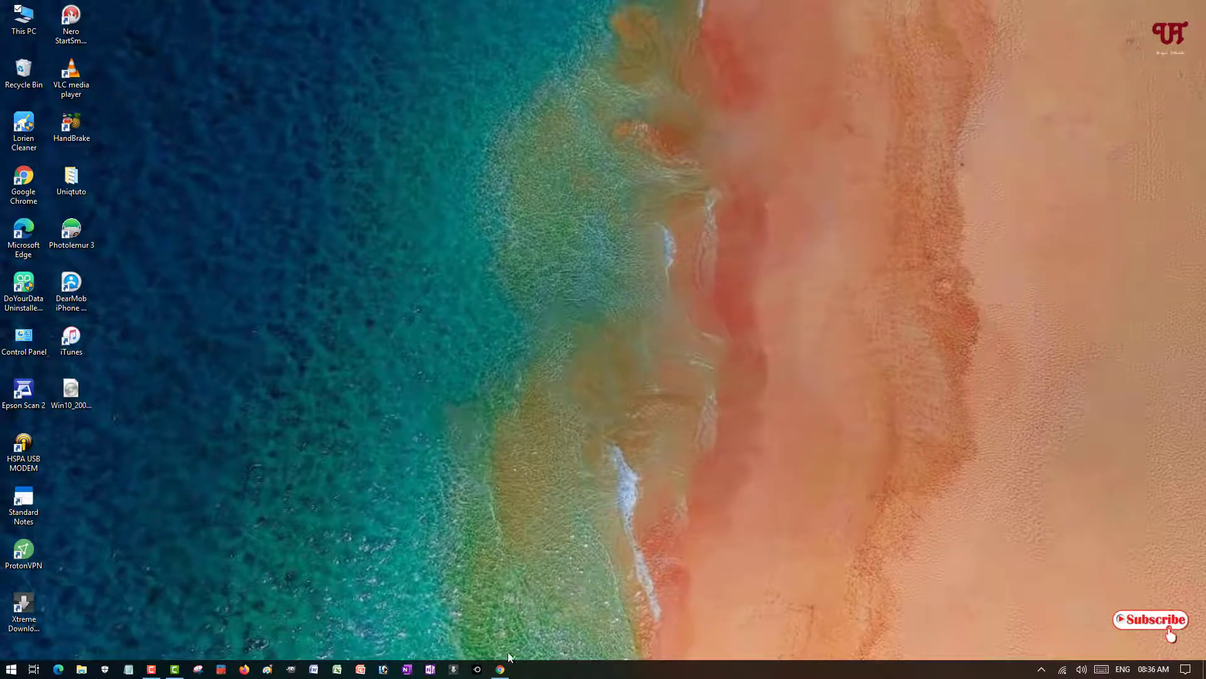
left_click(502, 667)
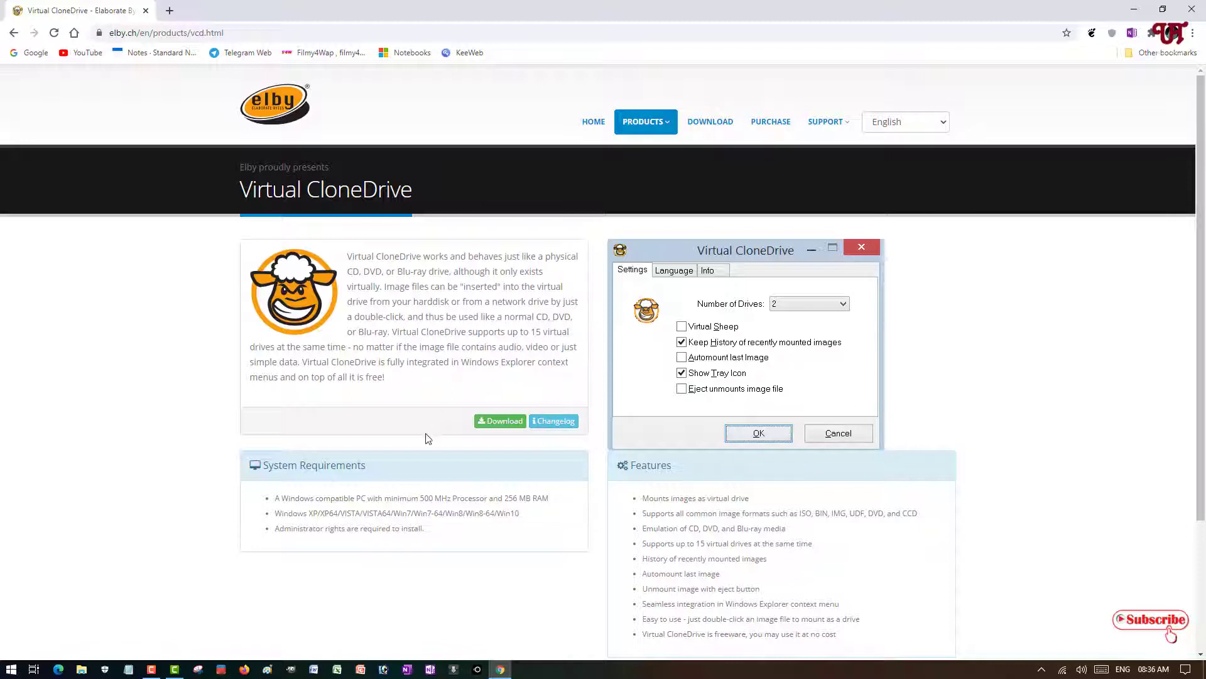
left_click(500, 421)
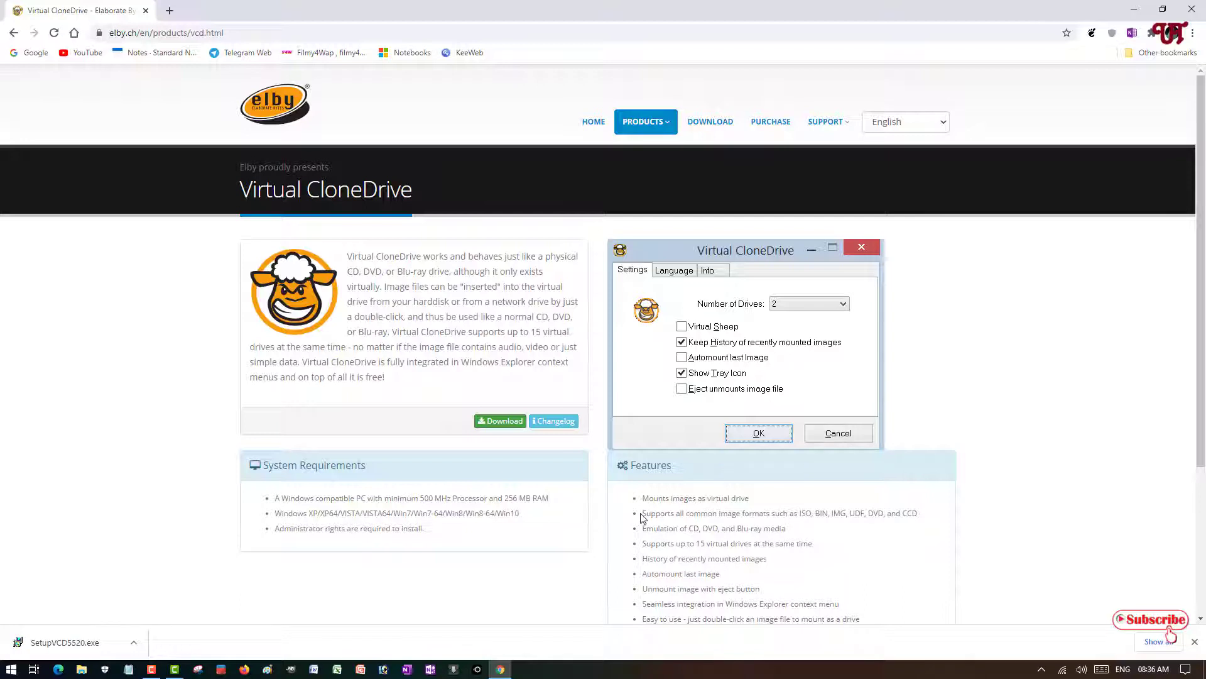
left_click_drag(643, 516, 923, 523)
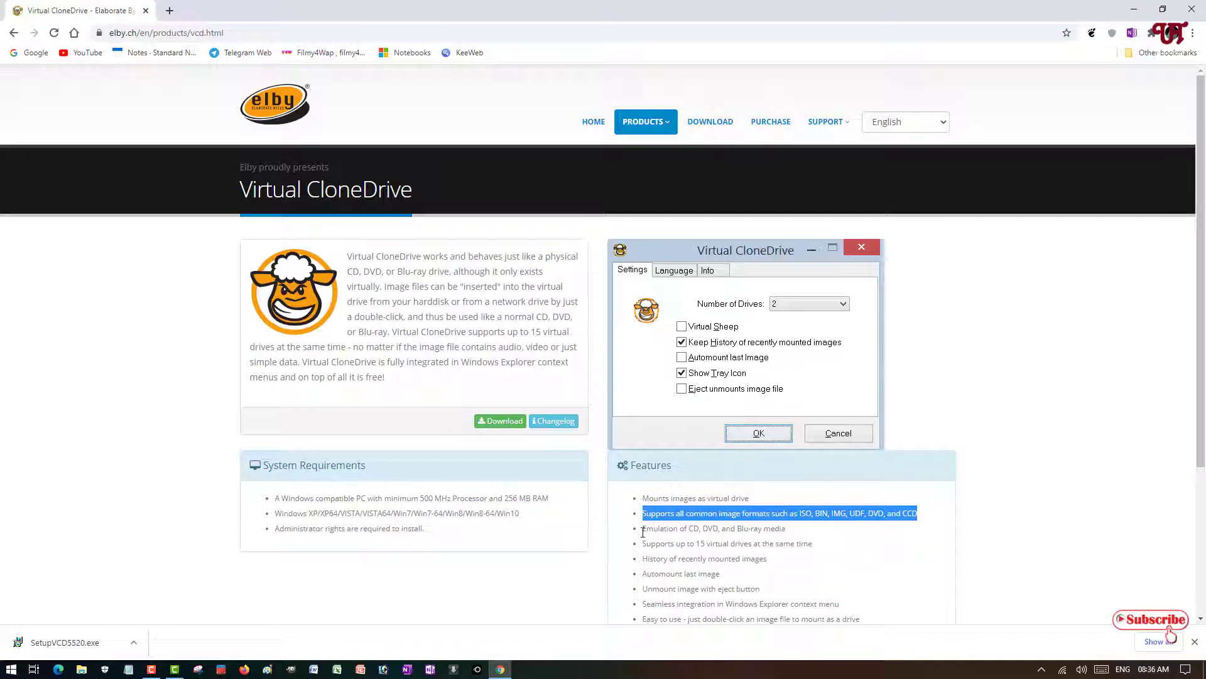
left_click(135, 644)
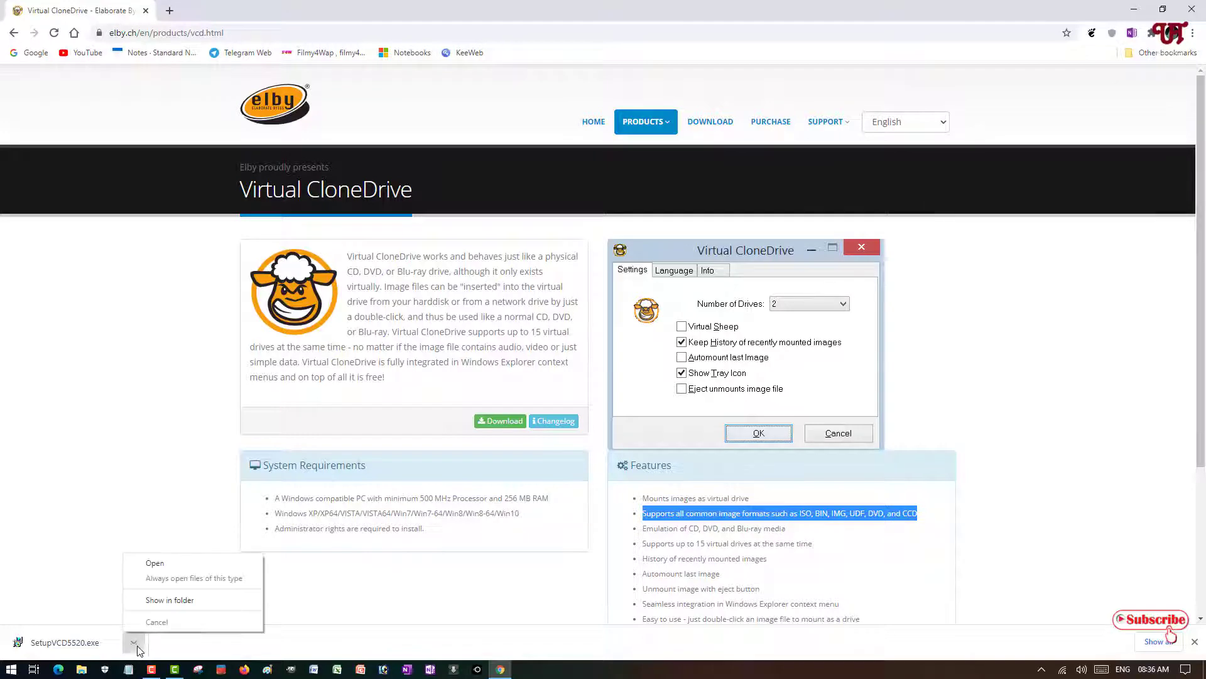
Show the downloaded SetupVCD5520.exe in its folder and launch the installer.
left_click(167, 600)
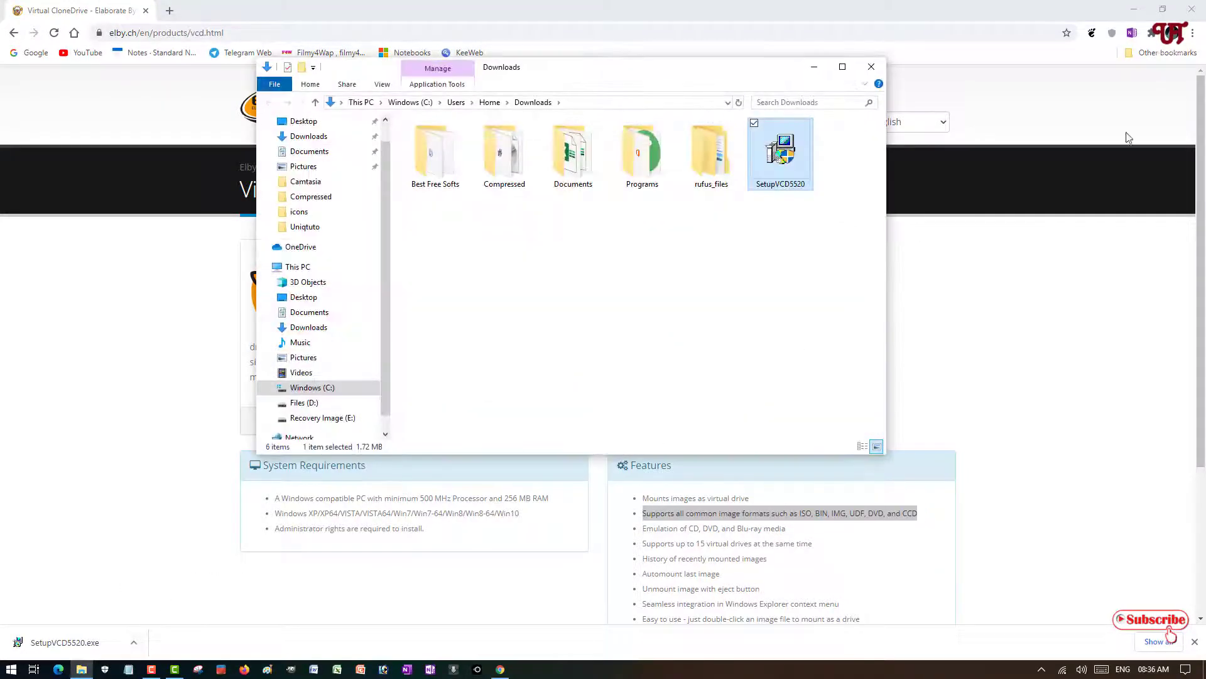
left_click(1134, 9)
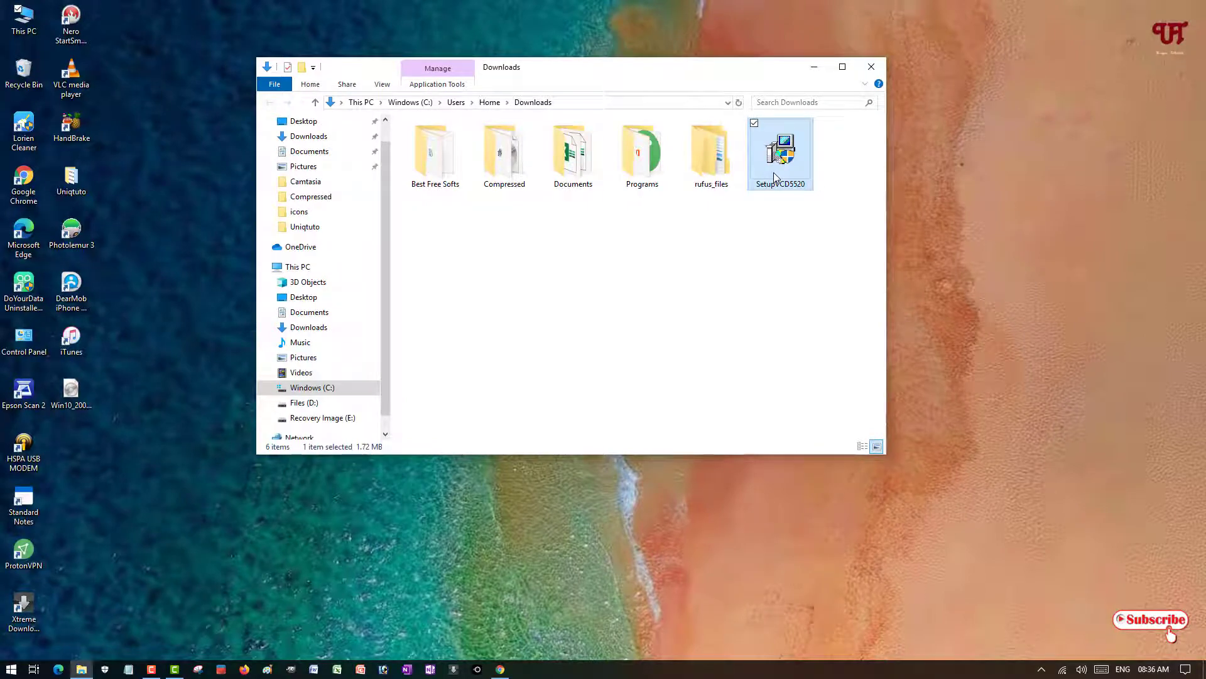
double_click(774, 172)
Accept the licence and install with full components into the default folder, then close setup.
left_click(814, 67)
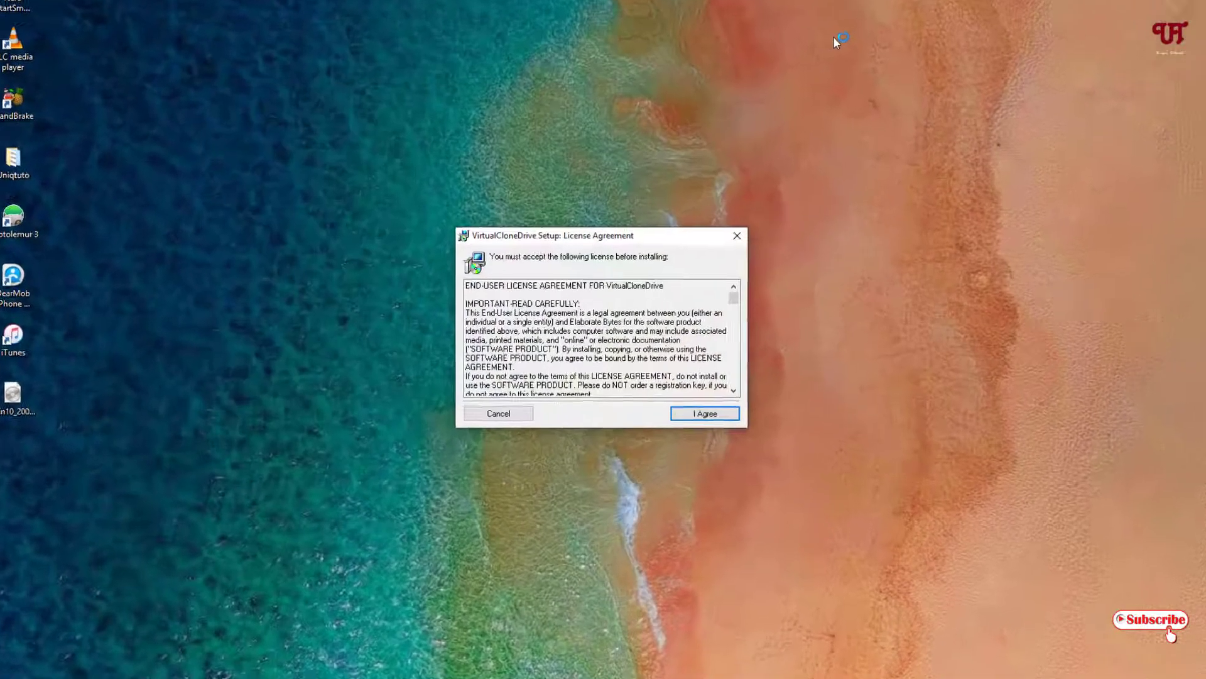
key("Return")
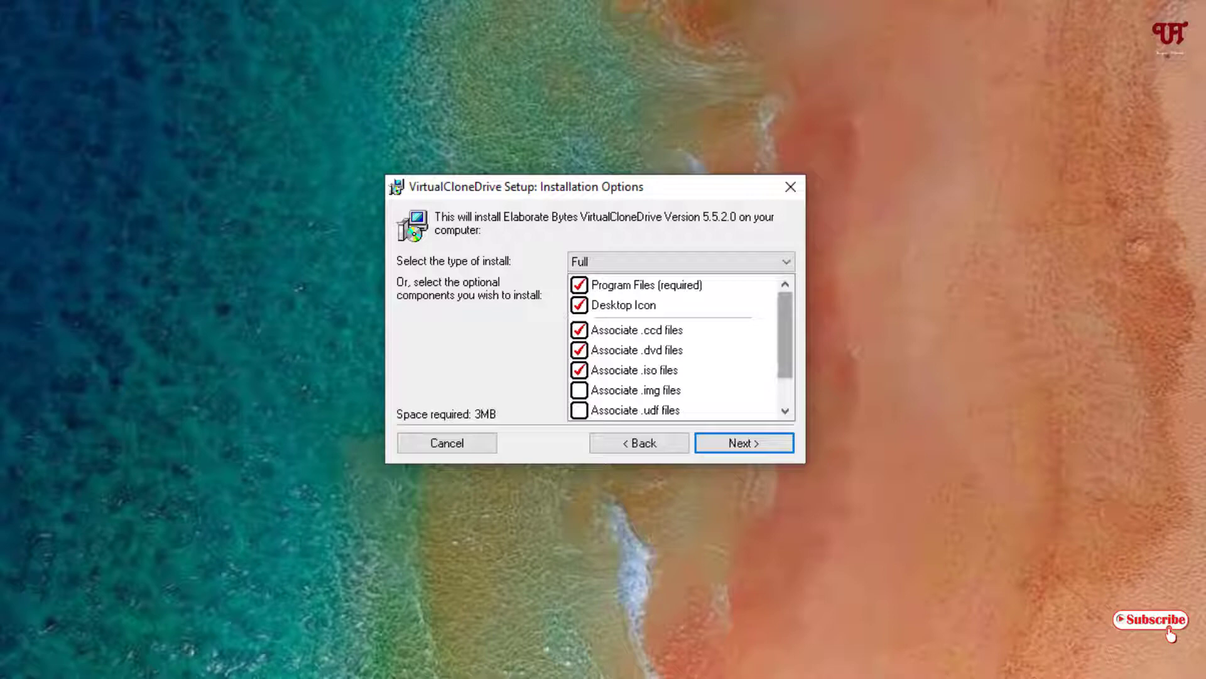
mouse_move(785, 334)
left_mouse_down()
mouse_move(785, 358)
mouse_move(785, 334)
left_mouse_up()
key("Return")
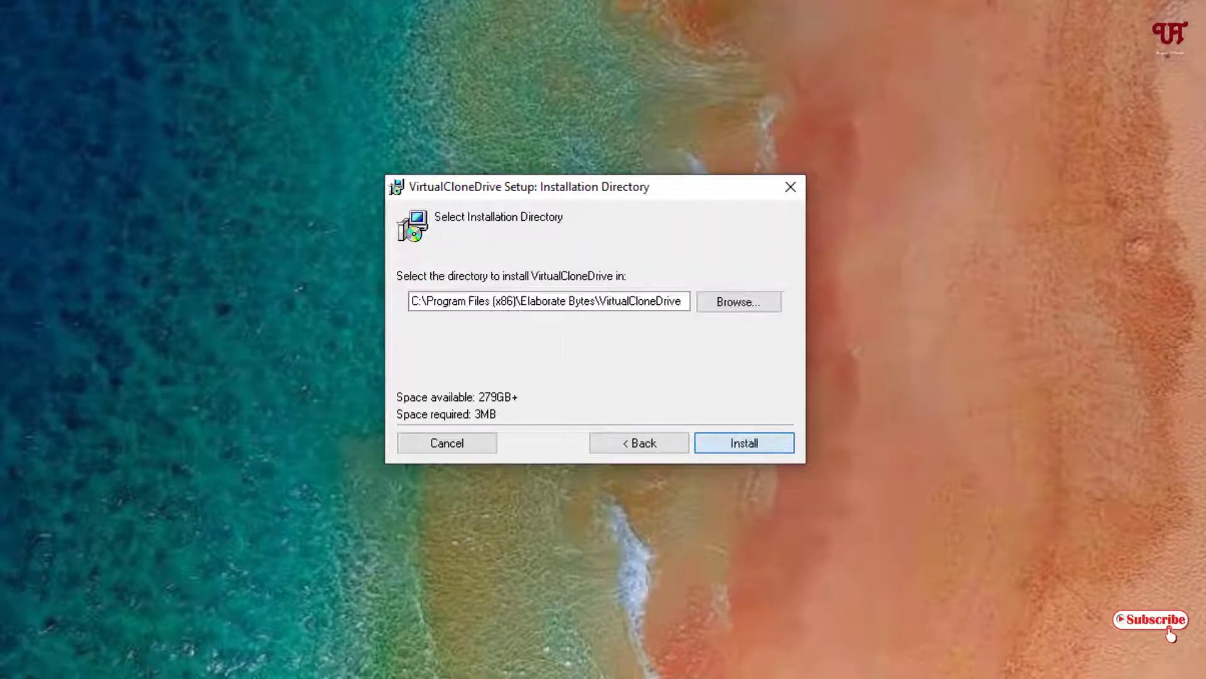
key("Return")
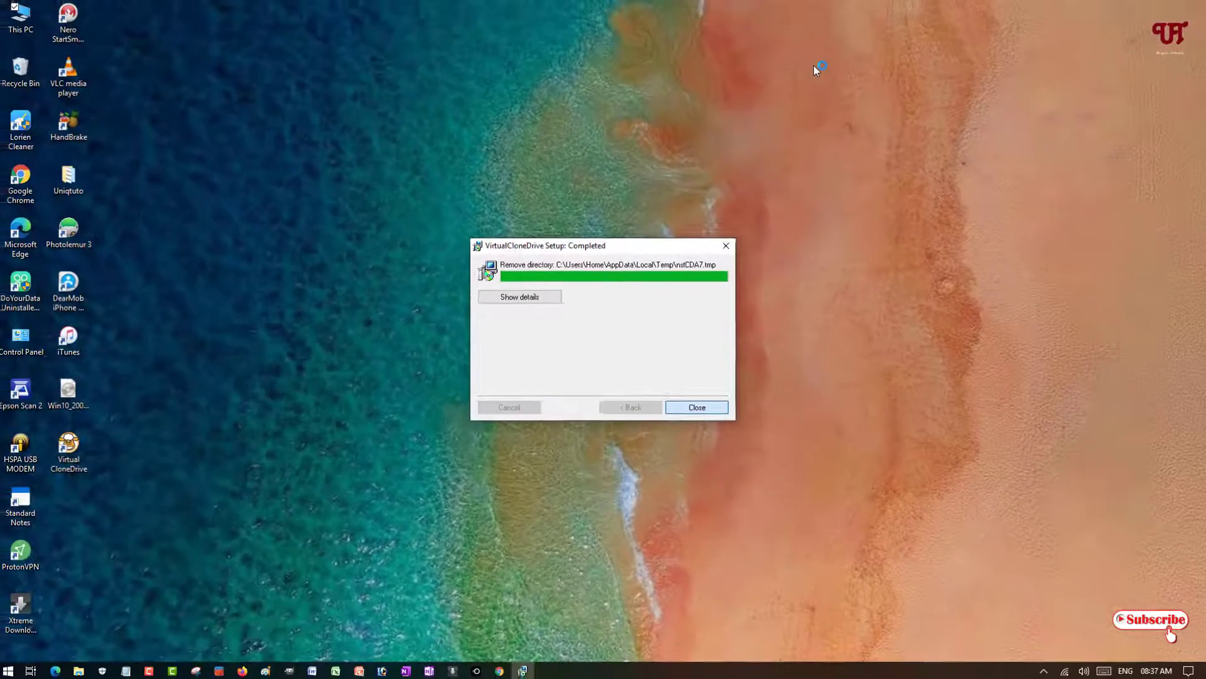
key("Return")
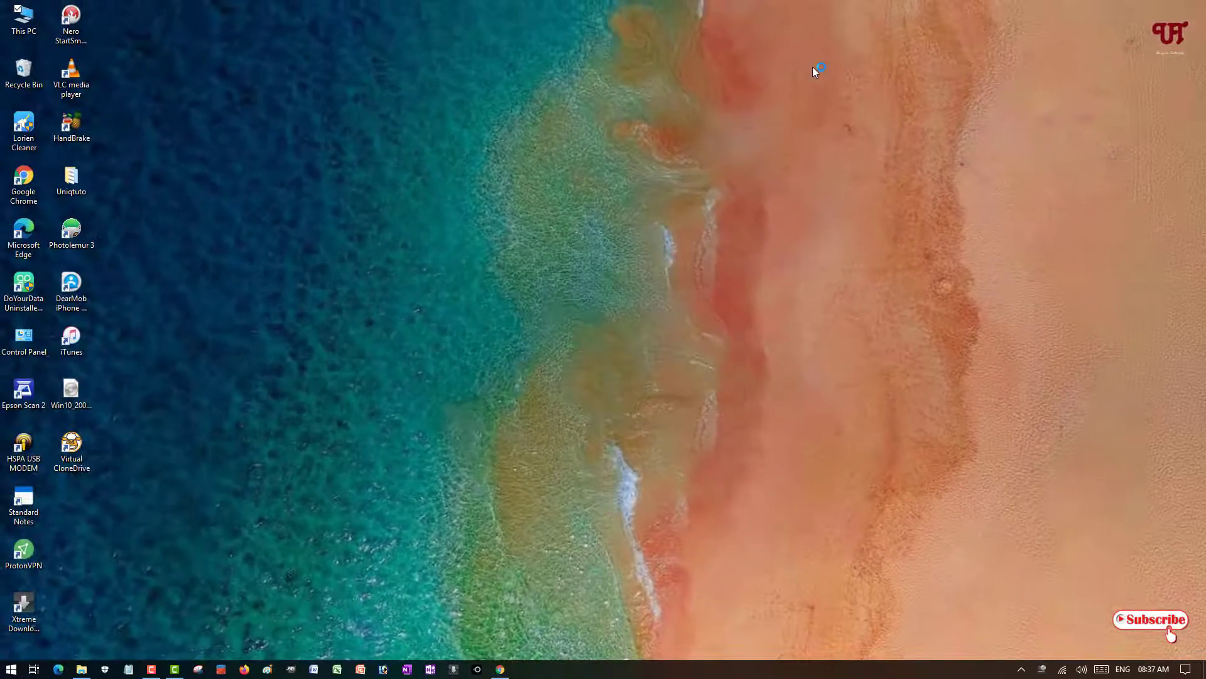
Open Virtual CloneDrive's settings from the desktop icon and keep Number of Drives at 1.
double_click(80, 466)
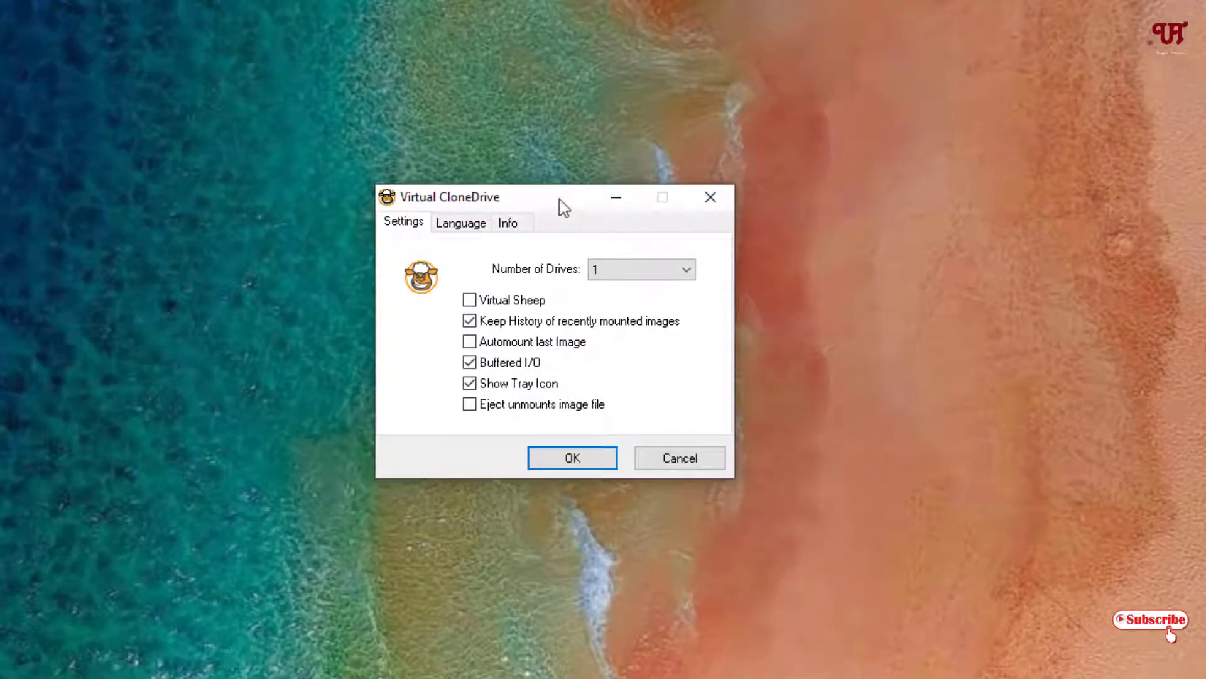
left_click_drag(559, 198, 637, 179)
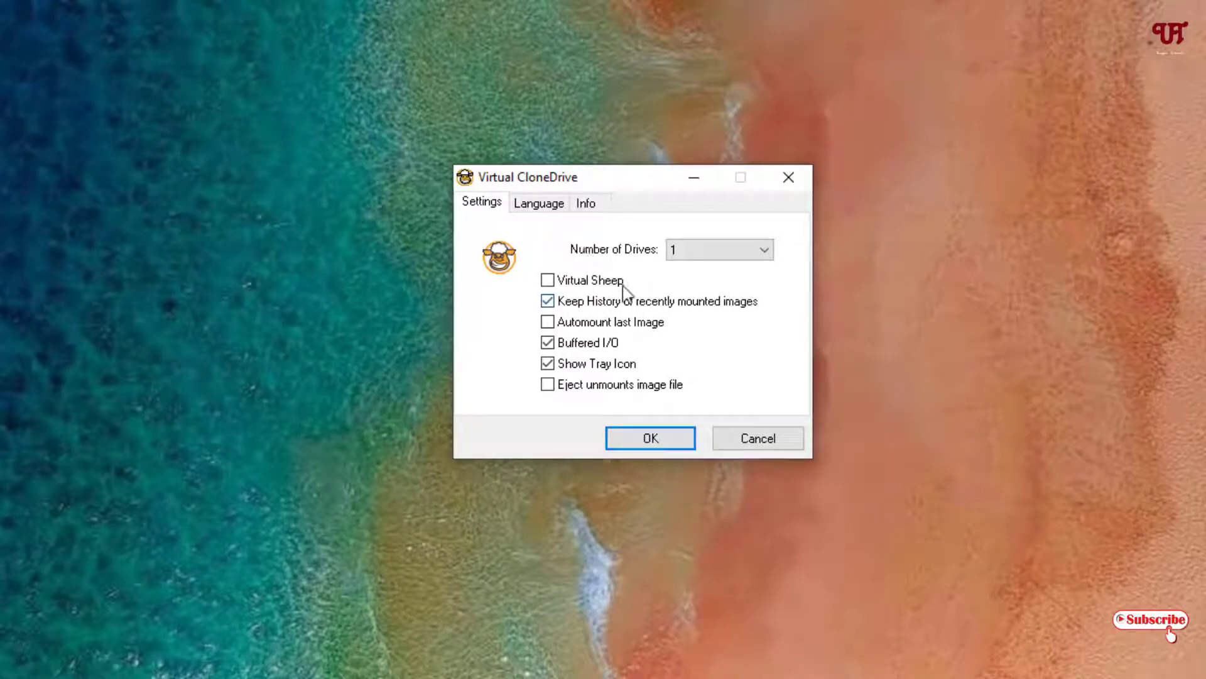
left_click(764, 251)
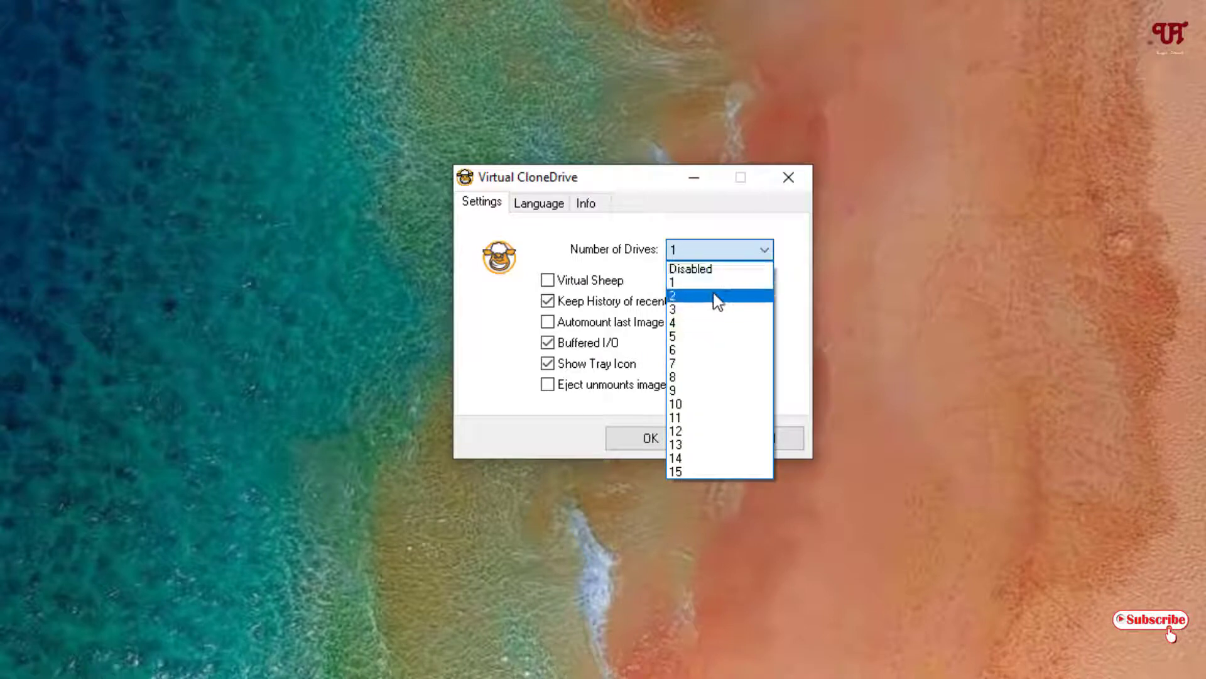
left_click(572, 431)
left_click_drag(620, 180, 715, 171)
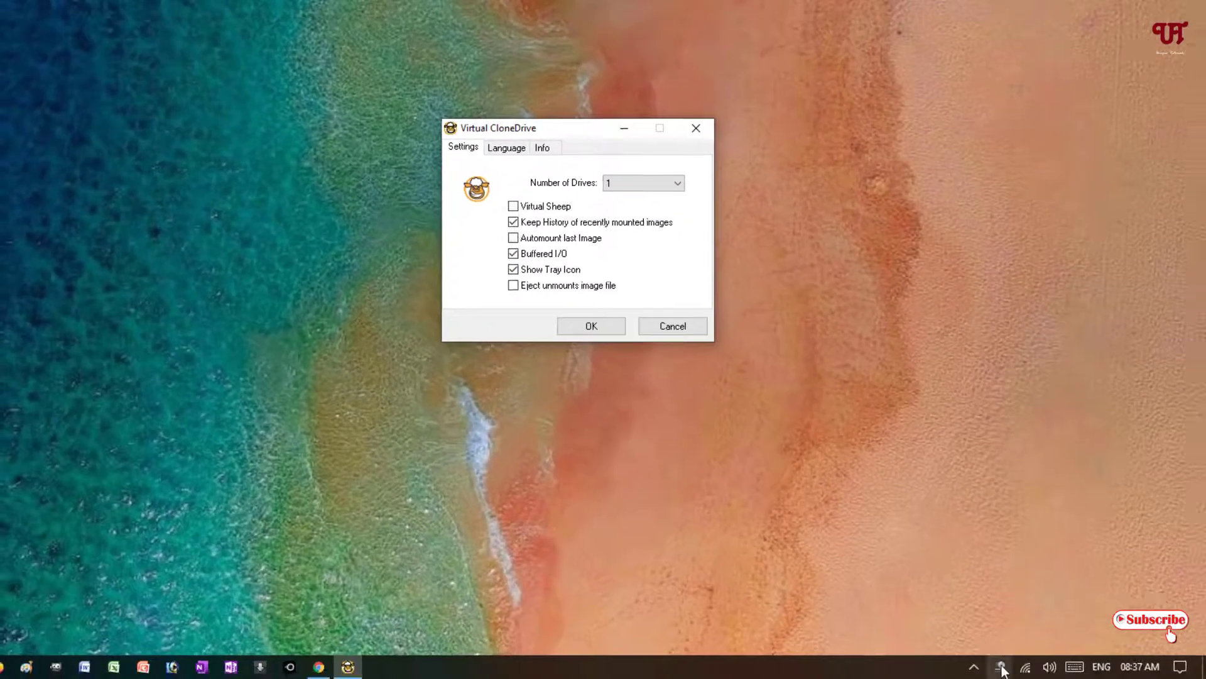
Move the CloneDrive tray icon into the hidden icons and check its right-click menu.
left_click_drag(1002, 671, 1004, 645)
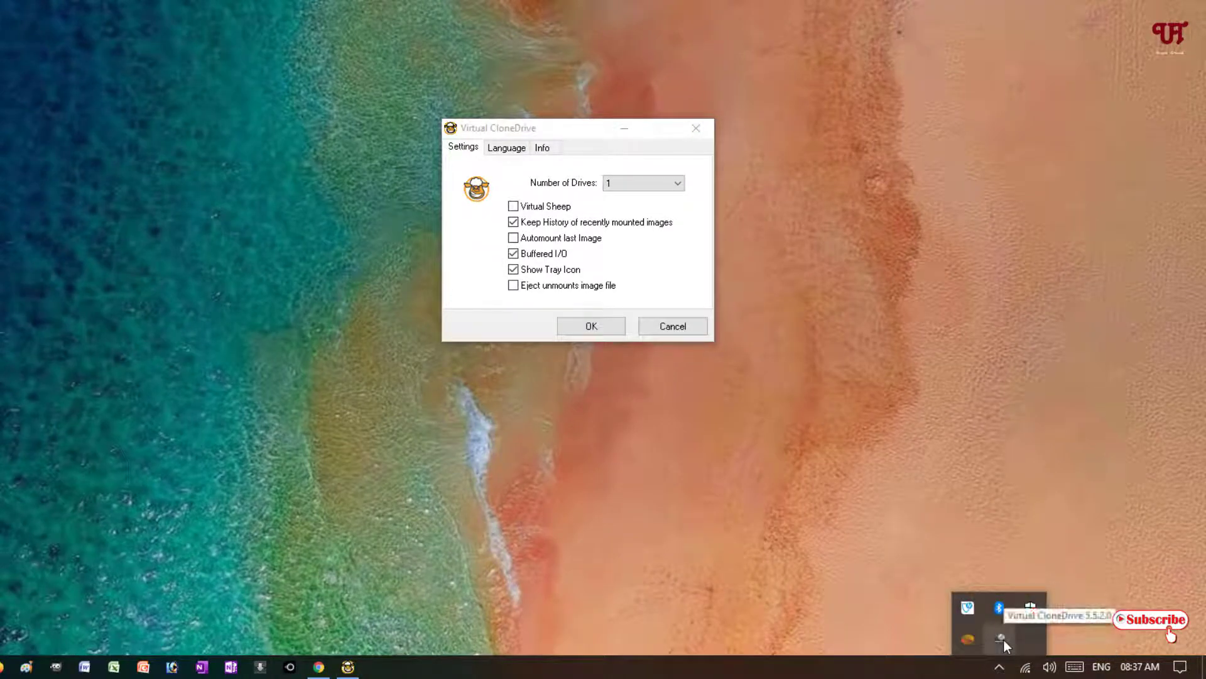
right_click(1004, 640)
left_click(862, 422)
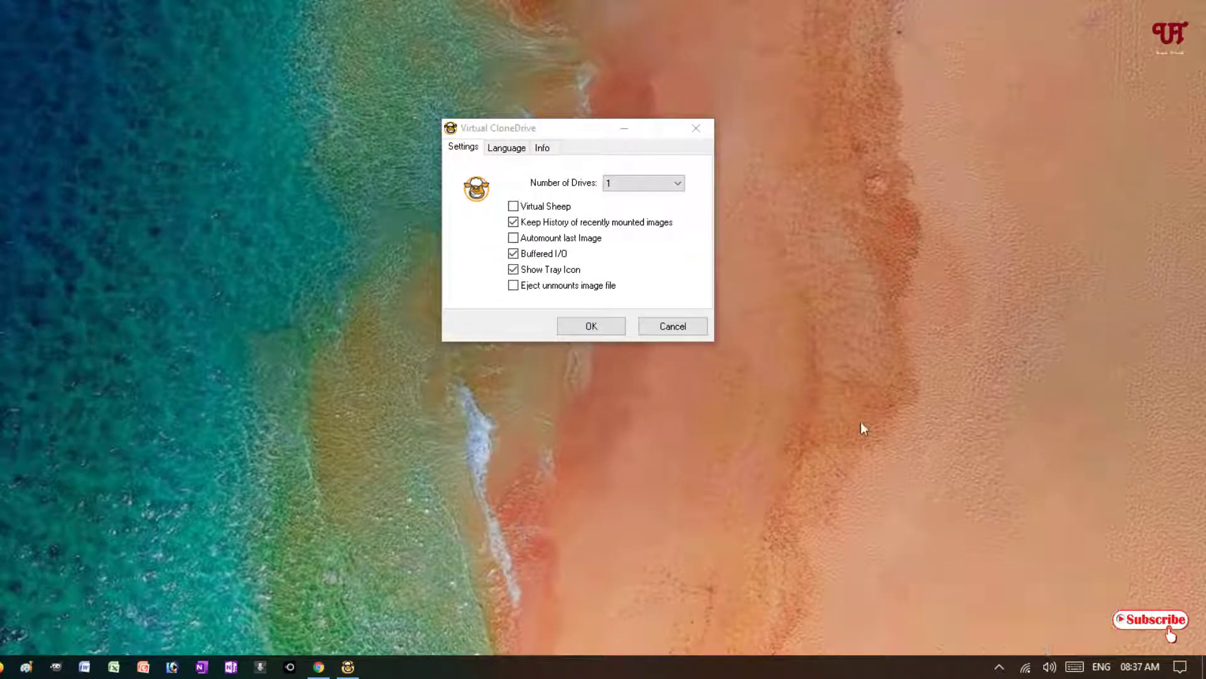
left_click_drag(544, 130, 535, 136)
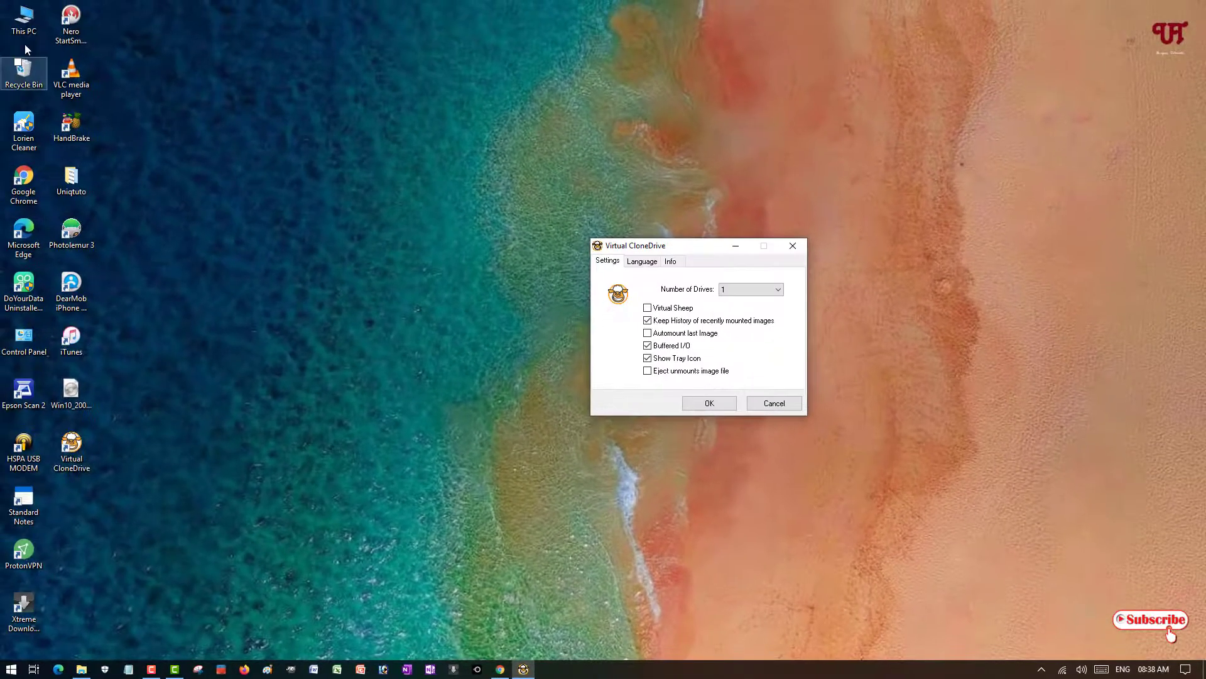
Open This PC beside the CloneDrive settings and select the new BD-ROM Drive (G:).
double_click(24, 22)
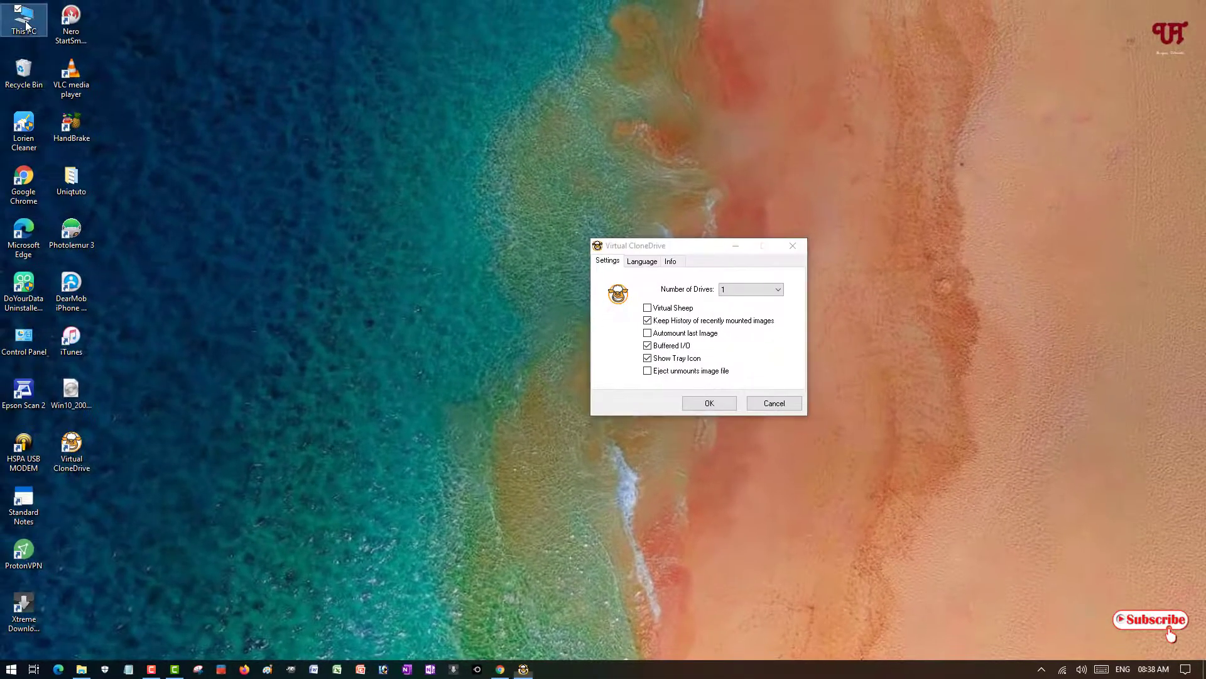
left_click_drag(654, 245, 961, 236)
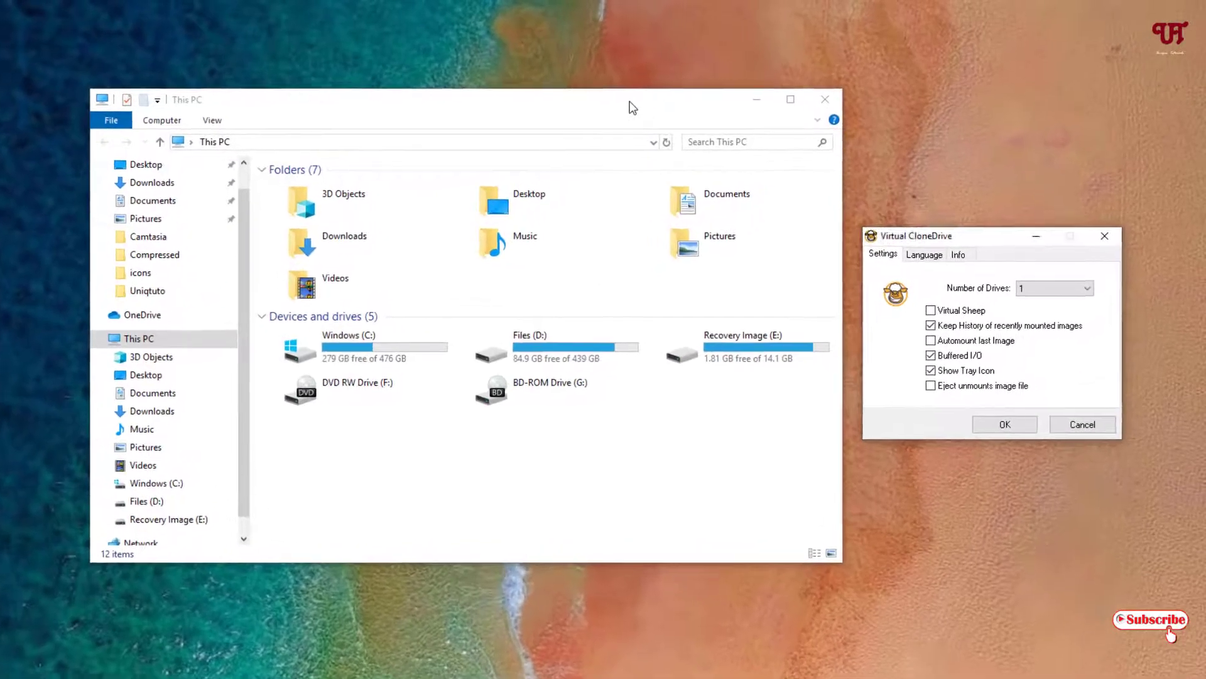
left_click_drag(633, 108, 554, 108)
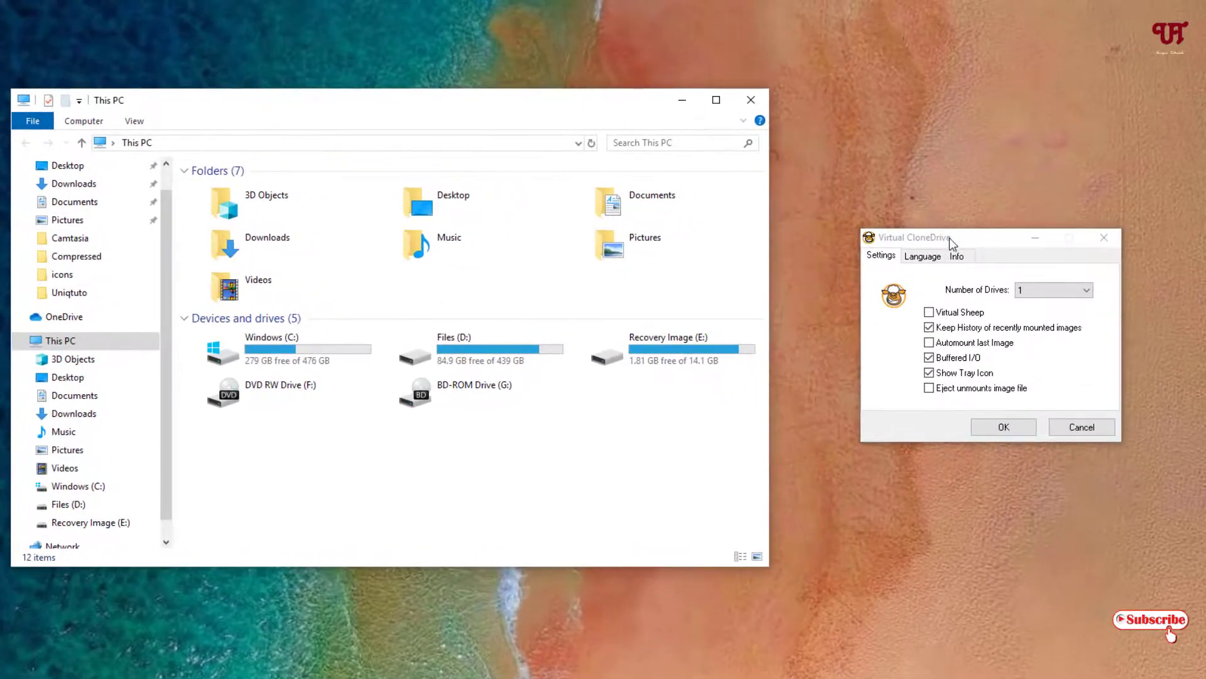
left_click_drag(948, 237, 892, 237)
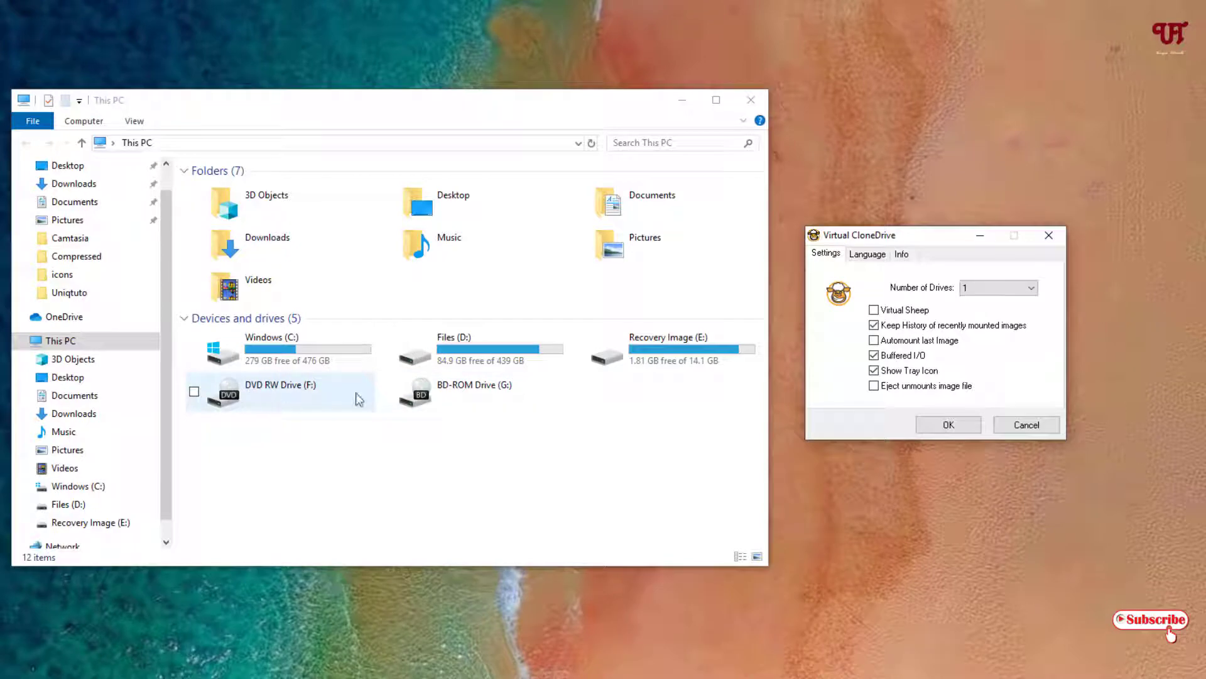
left_click(492, 402)
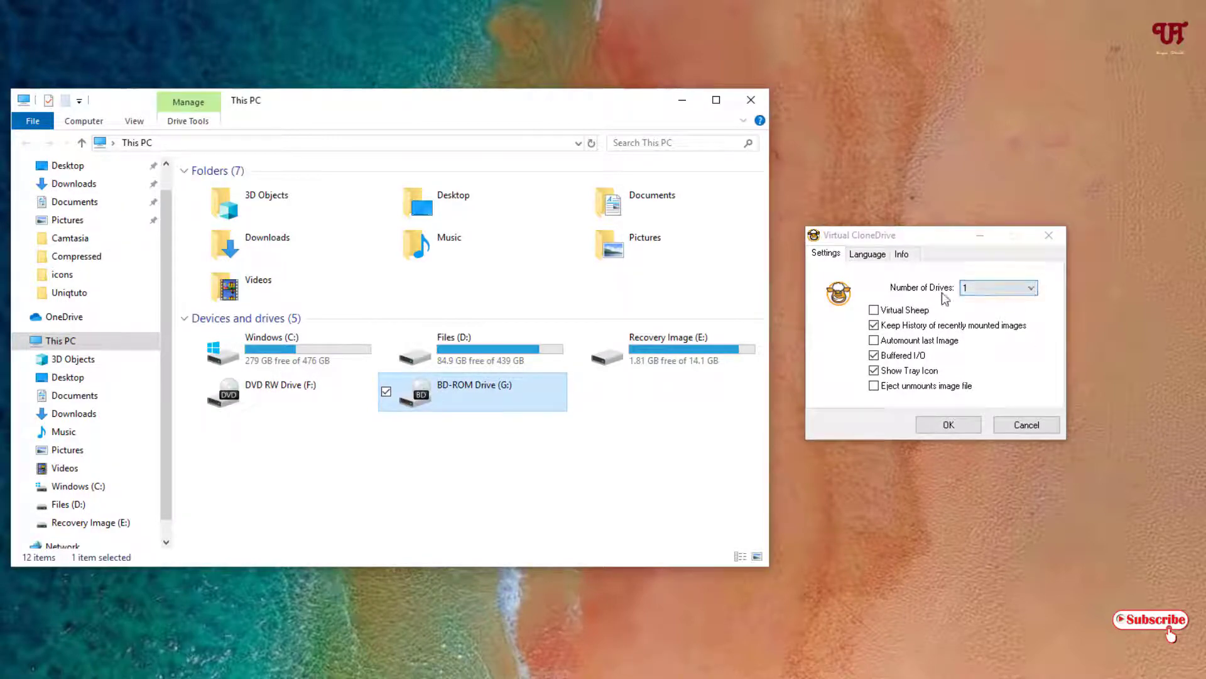
left_click(1008, 288)
left_click(998, 327)
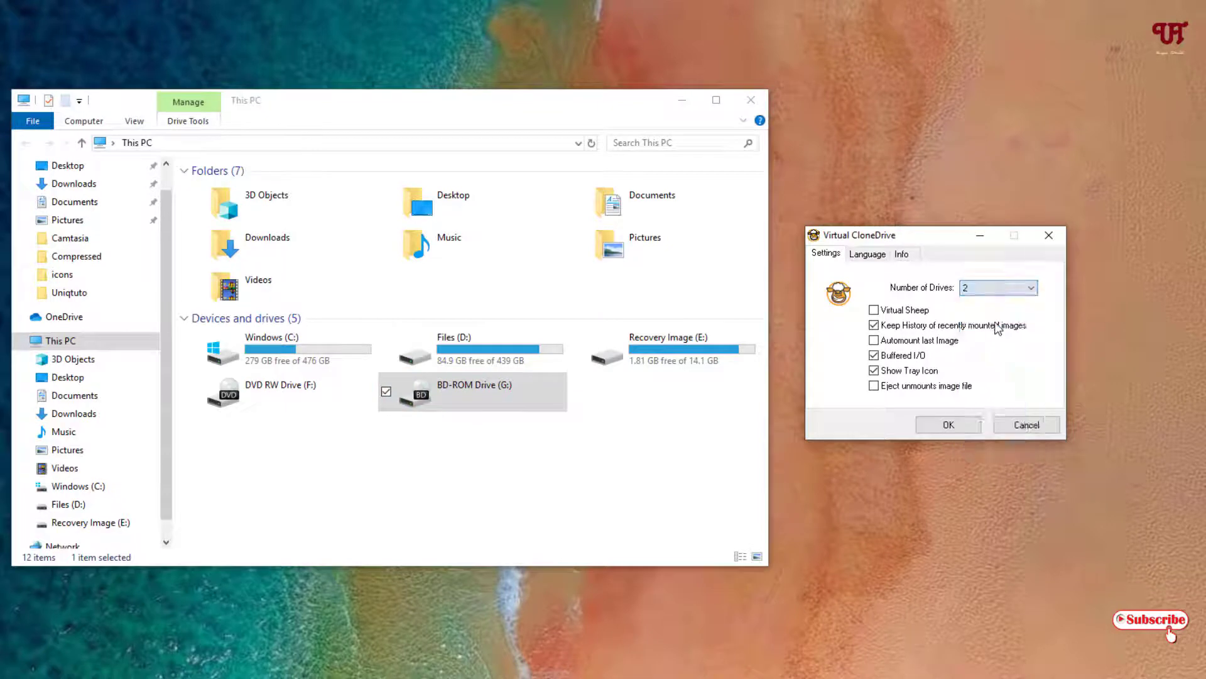
left_click(948, 424)
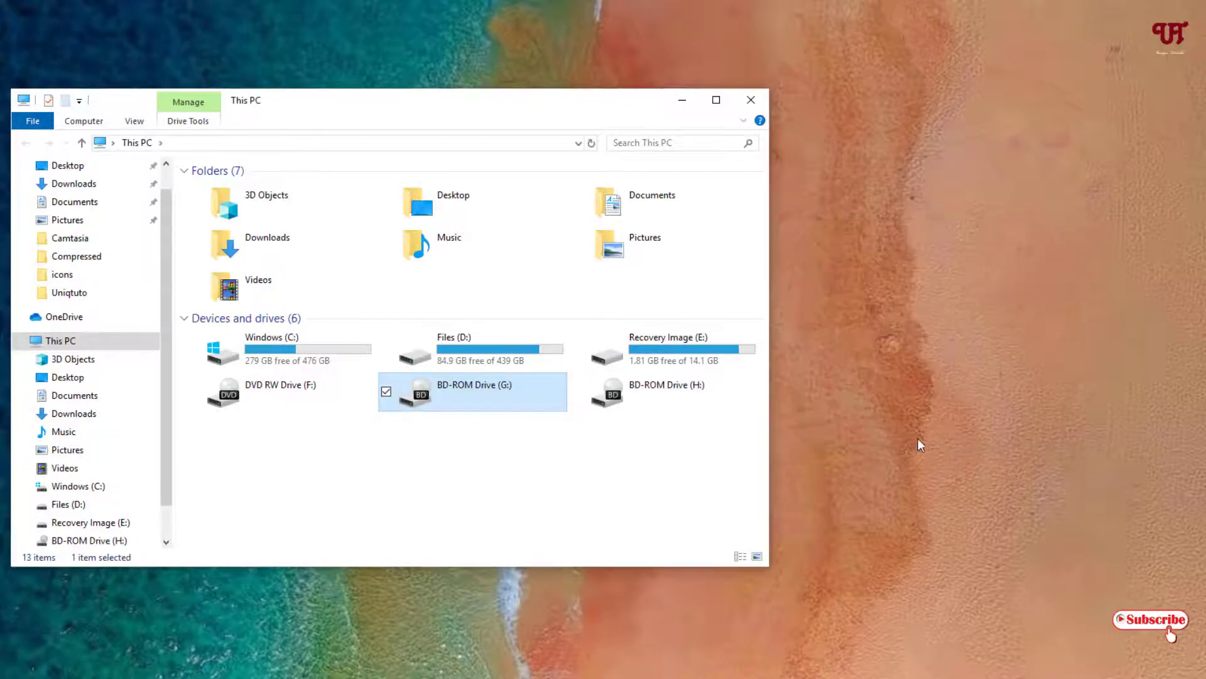
left_click(675, 400)
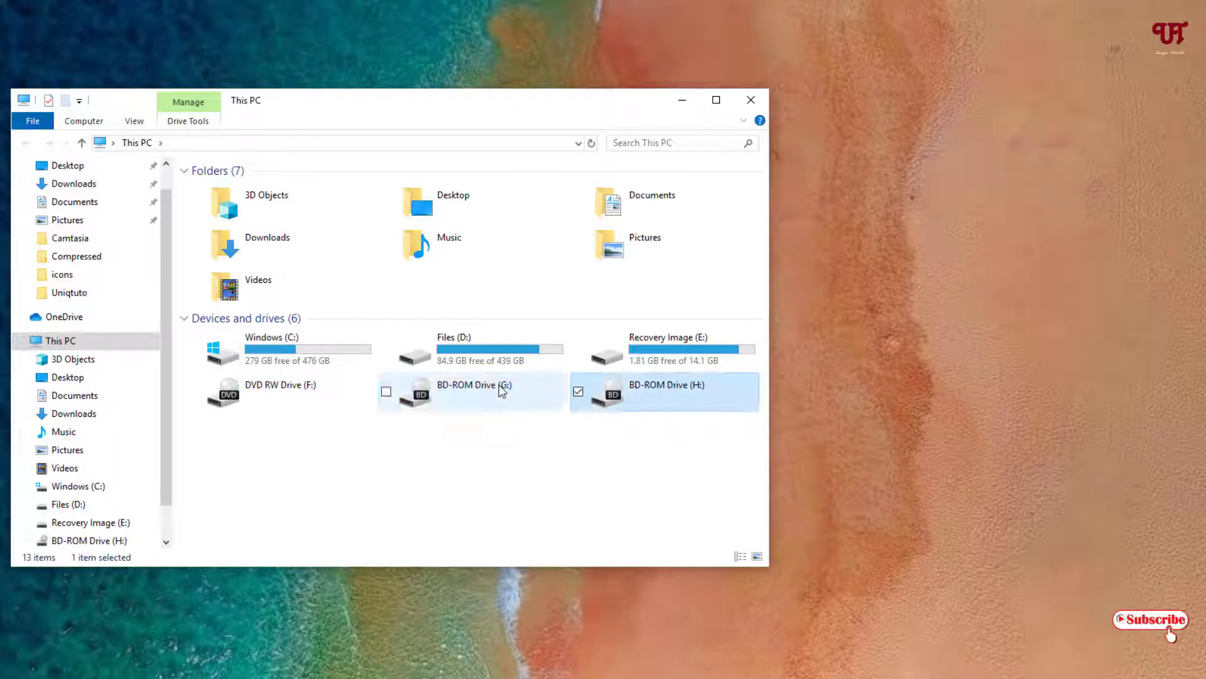
left_click(534, 399)
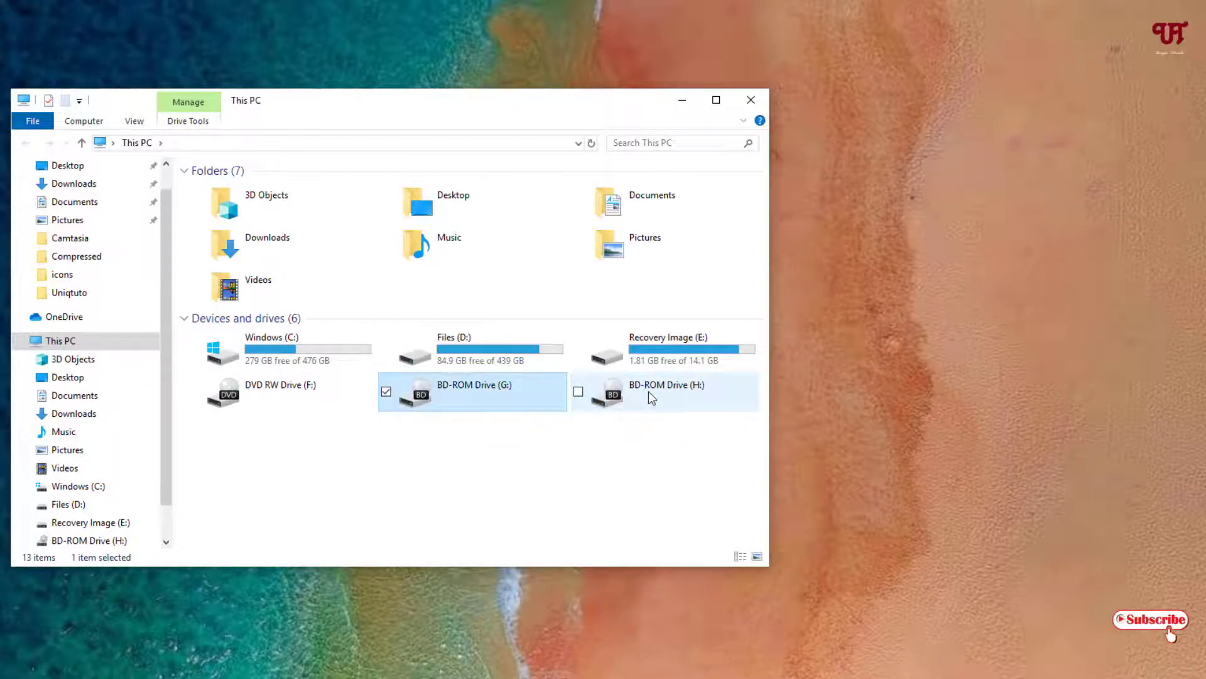
left_click(648, 390)
left_click(521, 397)
left_click(618, 397)
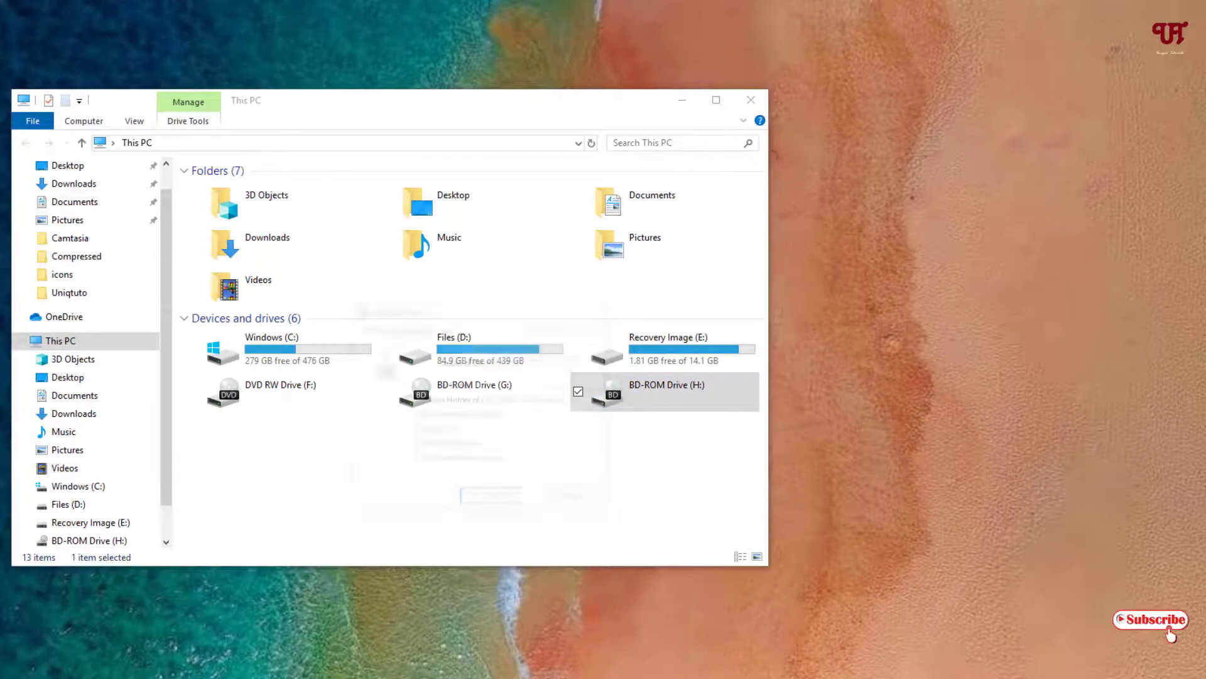
left_click_drag(489, 308, 983, 278)
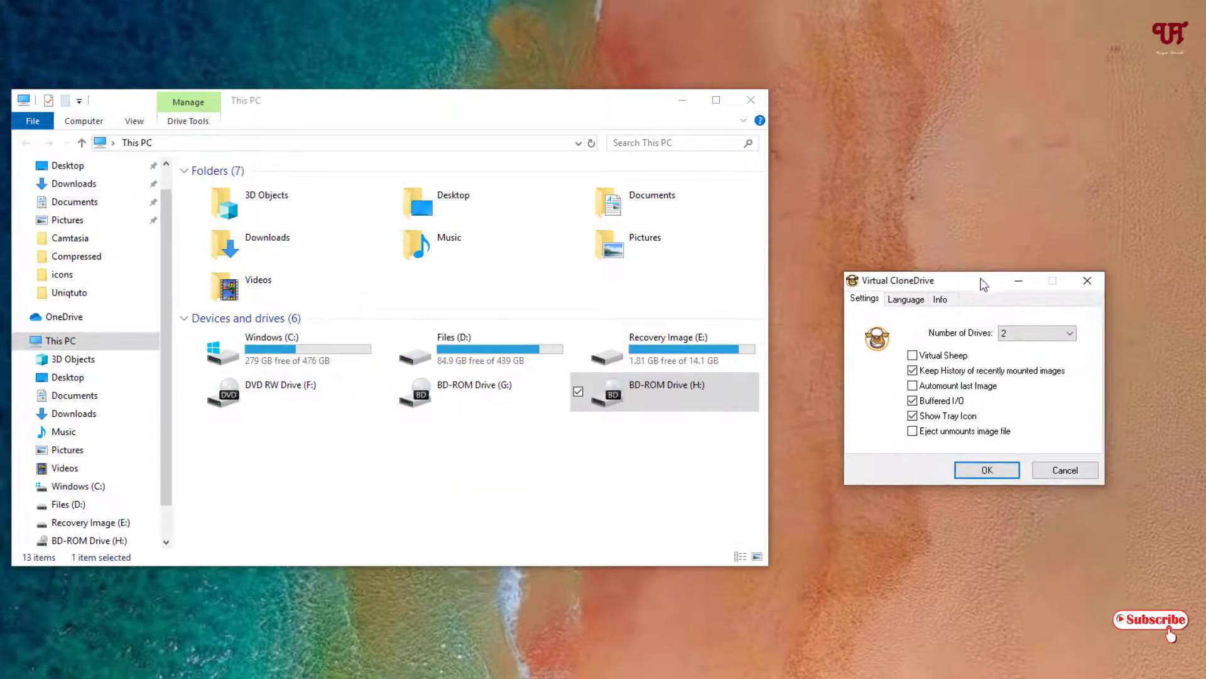
left_click(1061, 336)
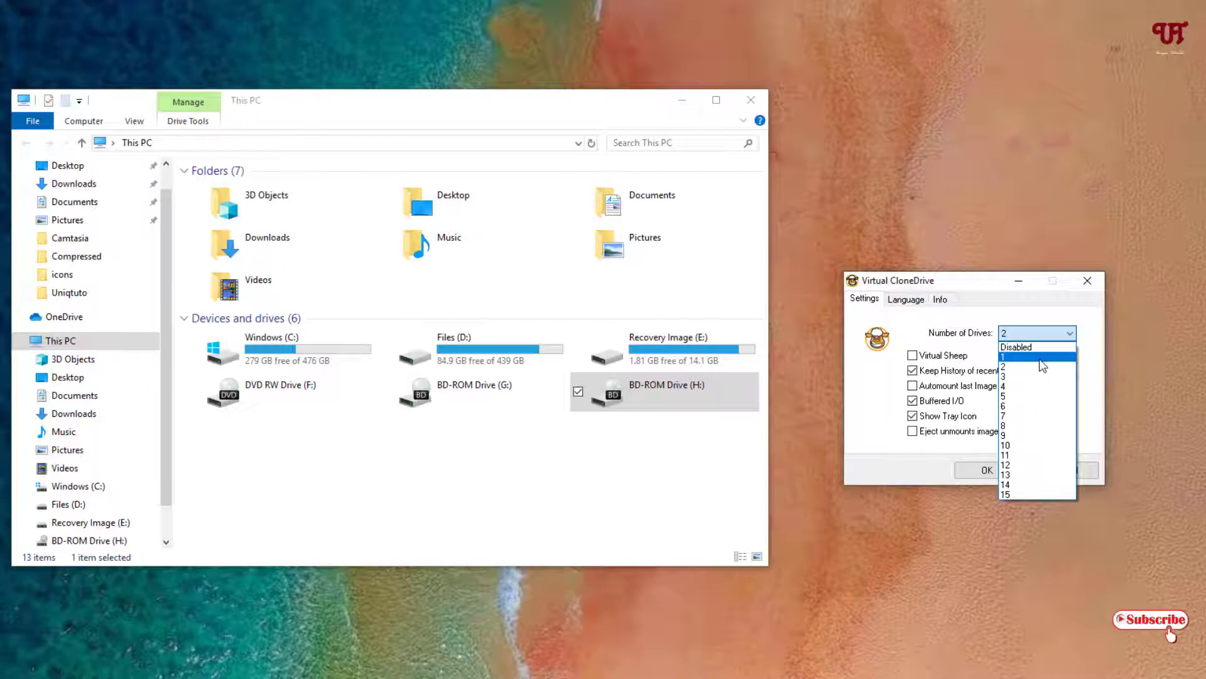
left_click(1043, 357)
left_click(986, 470)
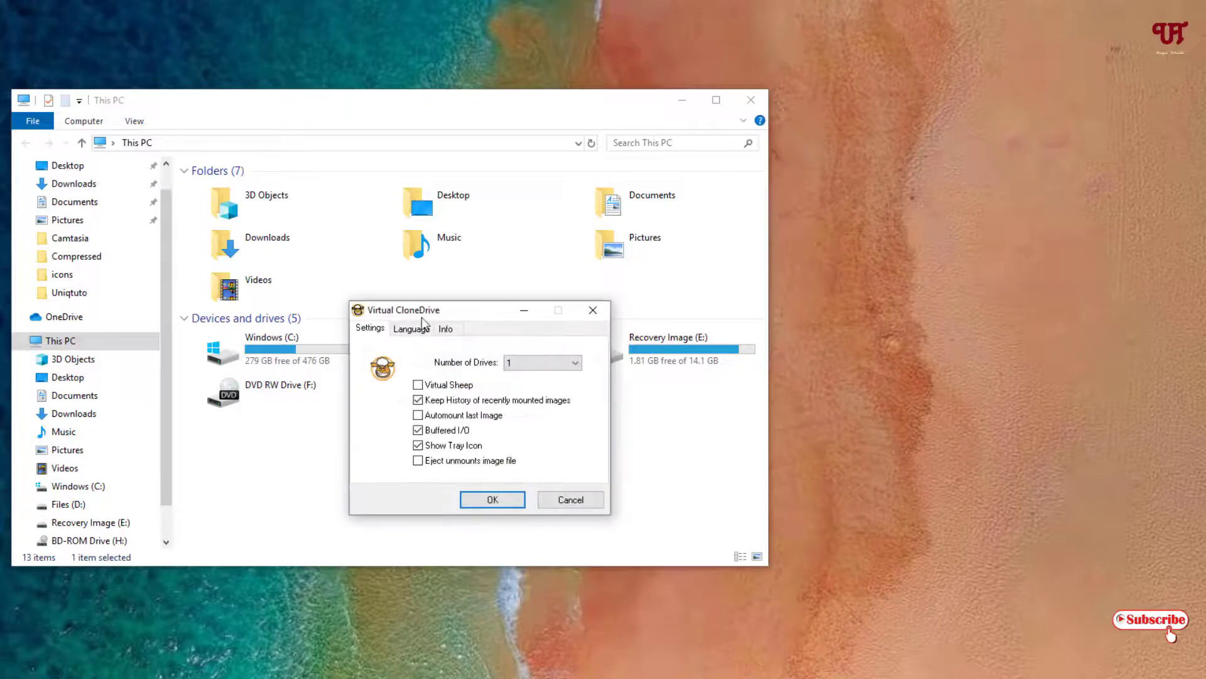
Set Number of Drives to Disabled and apply, removing BD-ROM Drive (G:).
left_click_drag(441, 308, 919, 275)
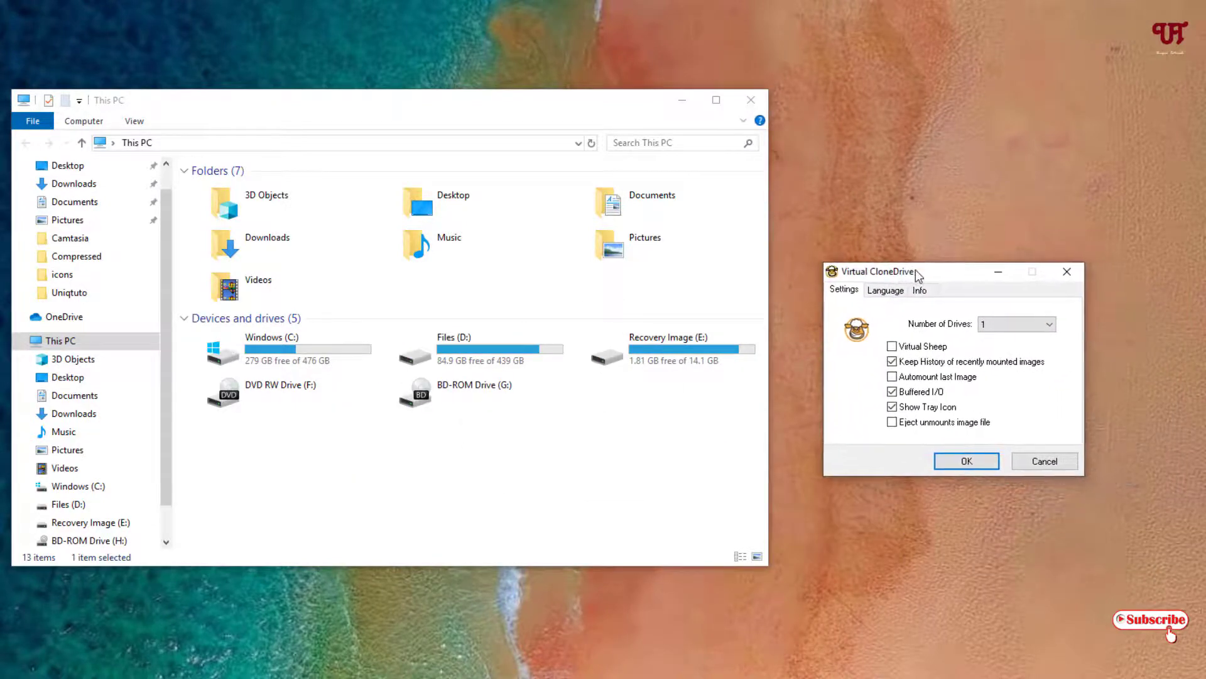
left_click(993, 325)
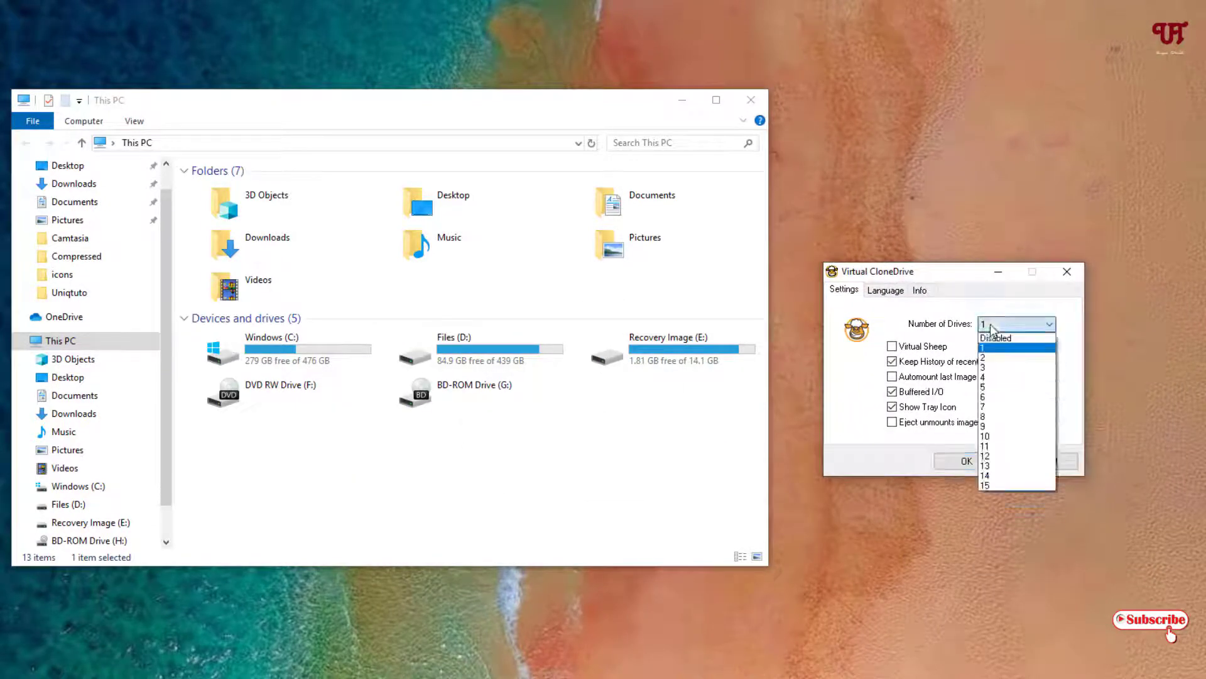
left_click(999, 339)
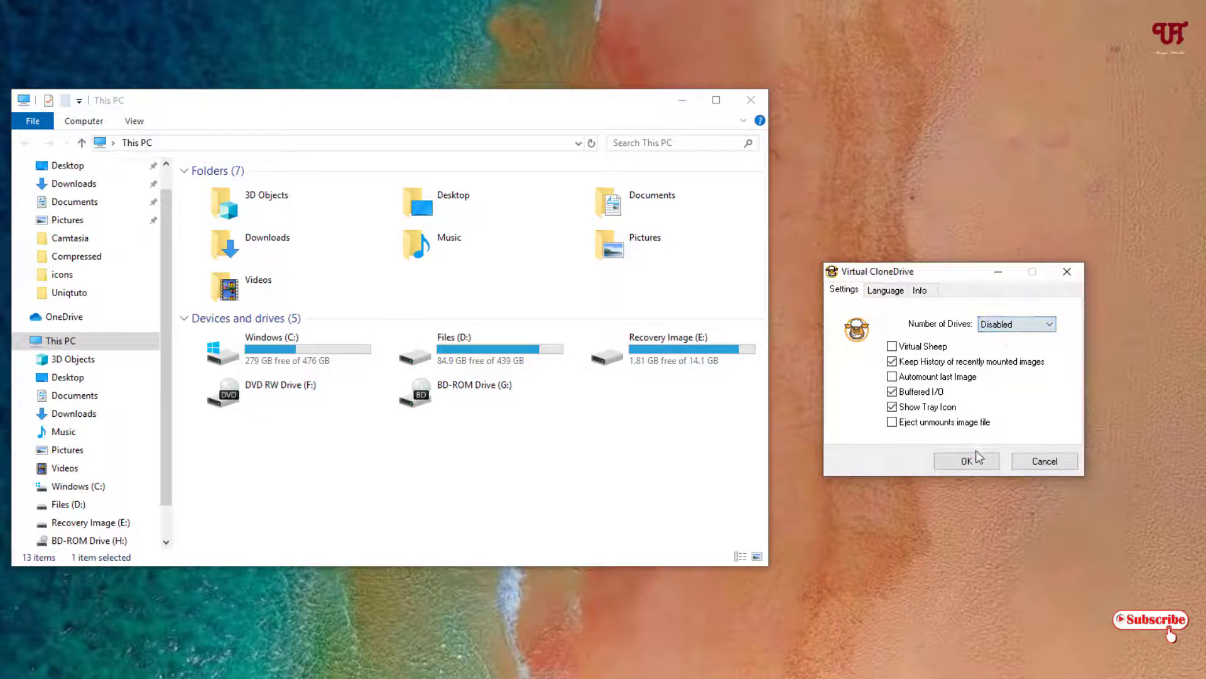
left_click(968, 460)
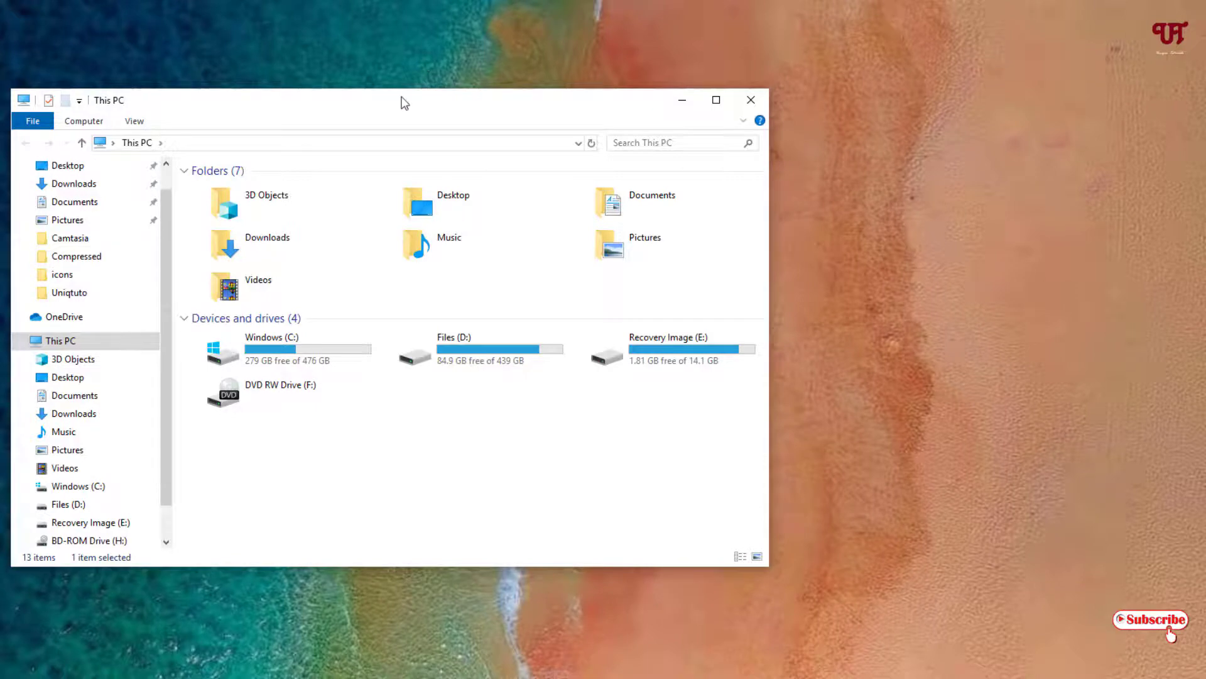
Set Number of Drives back to 1 and apply to restore BD-ROM Drive (G:).
left_click_drag(404, 103, 436, 97)
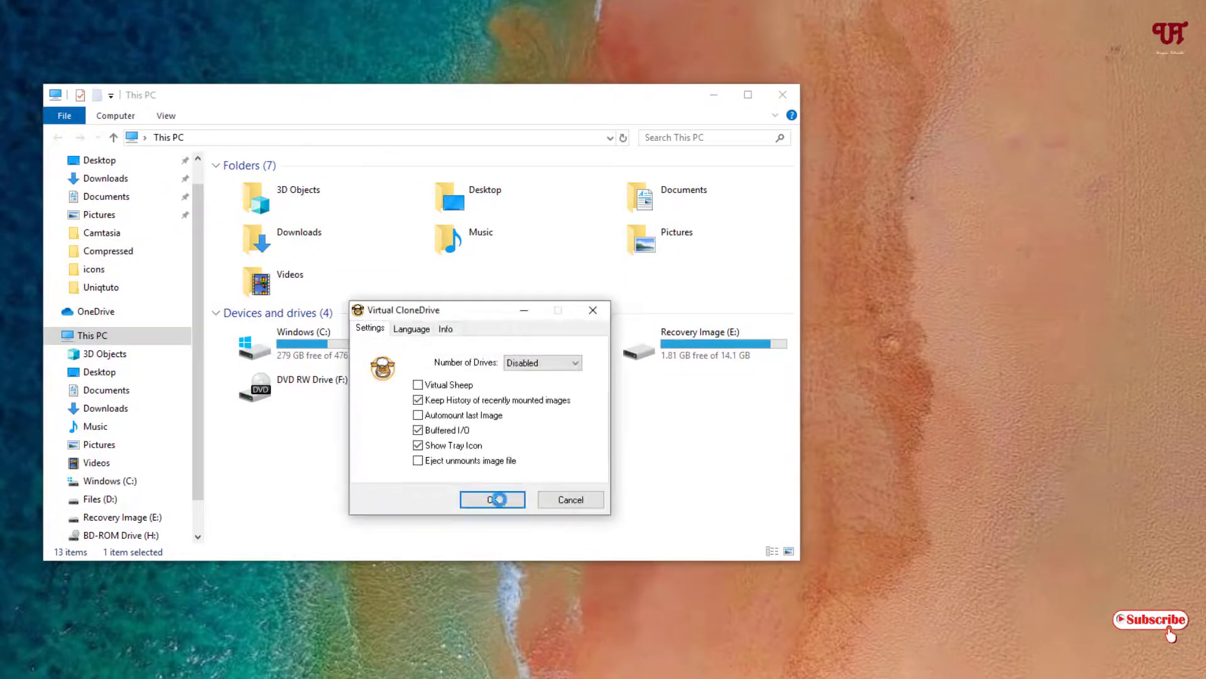
left_click_drag(474, 307, 908, 359)
left_click(992, 417)
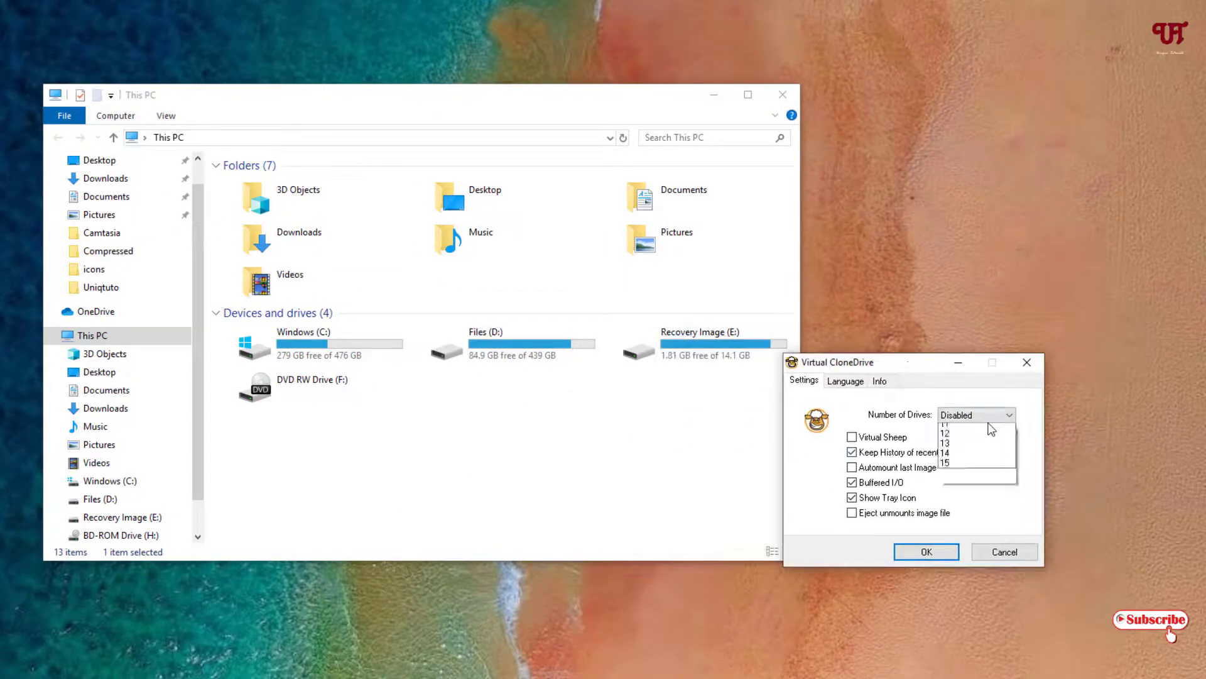
left_click(967, 443)
left_click(934, 555)
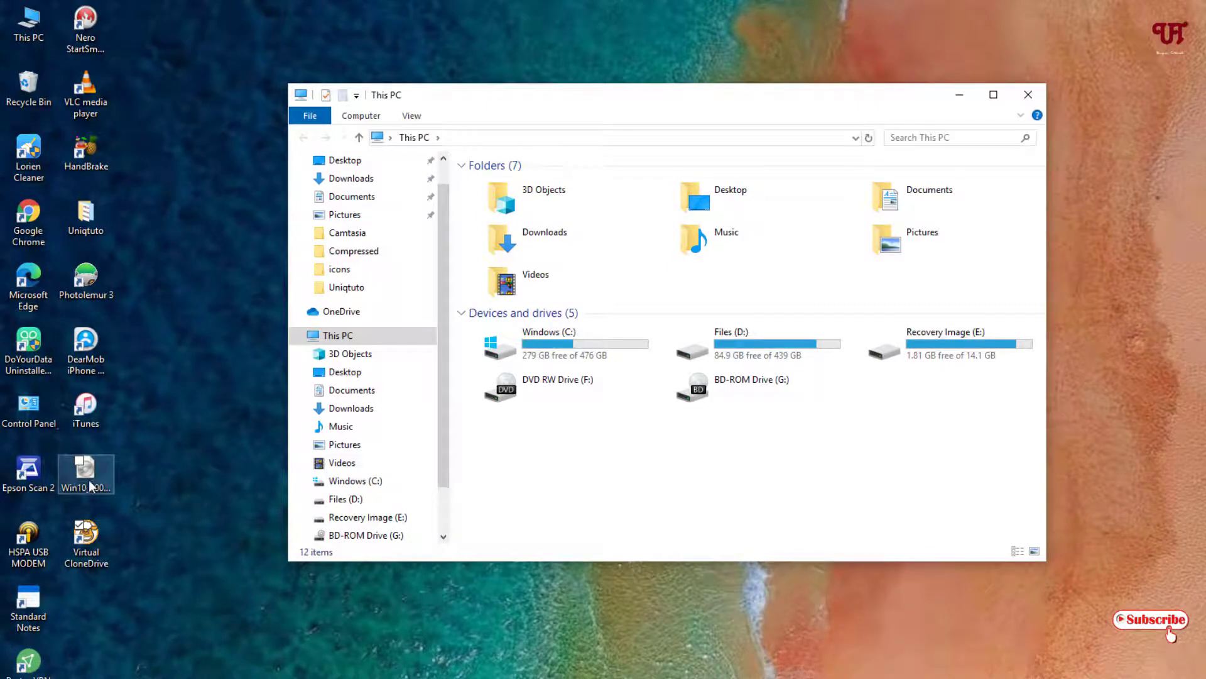
Mount Win10_2004_English_x64.iso using Open with > Mount Files with Virtual CloneDrive.
right_click(97, 481)
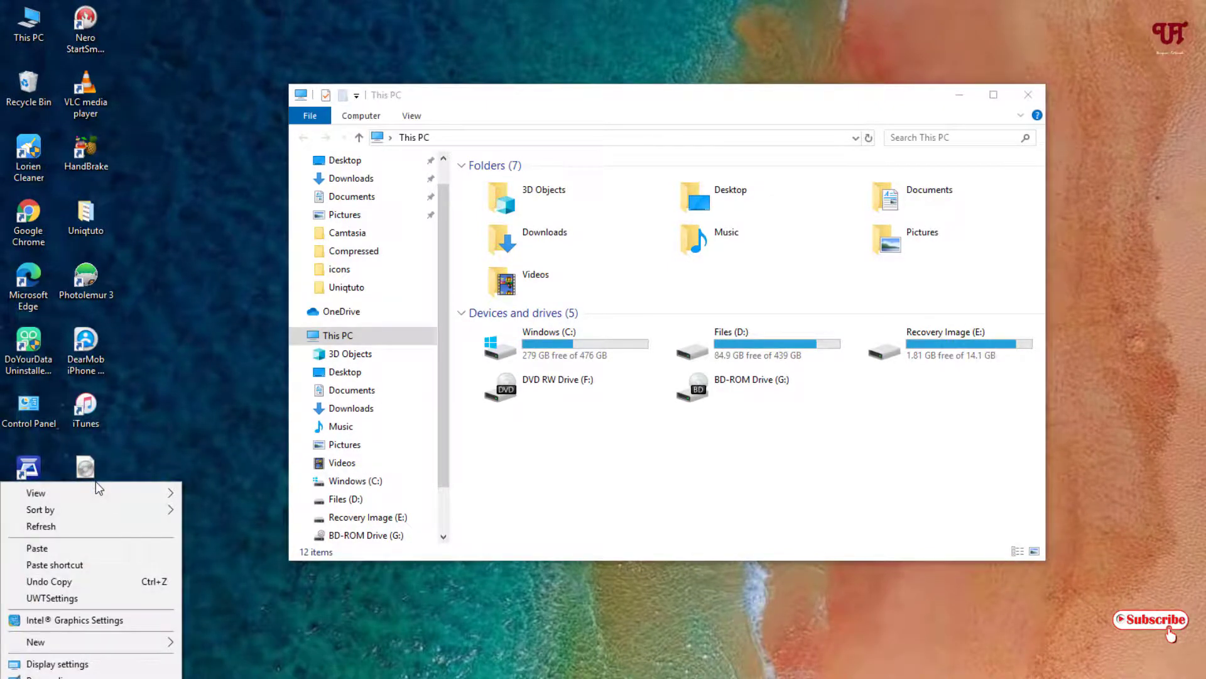
right_click(82, 464)
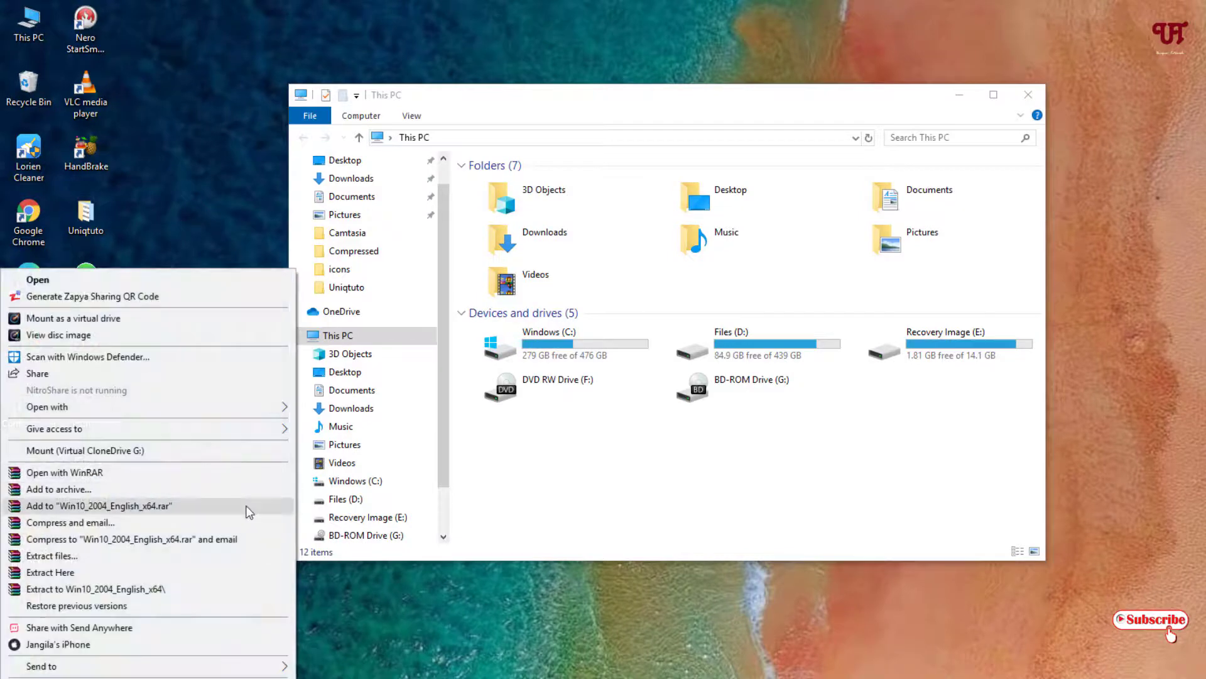
mouse_move(236, 406)
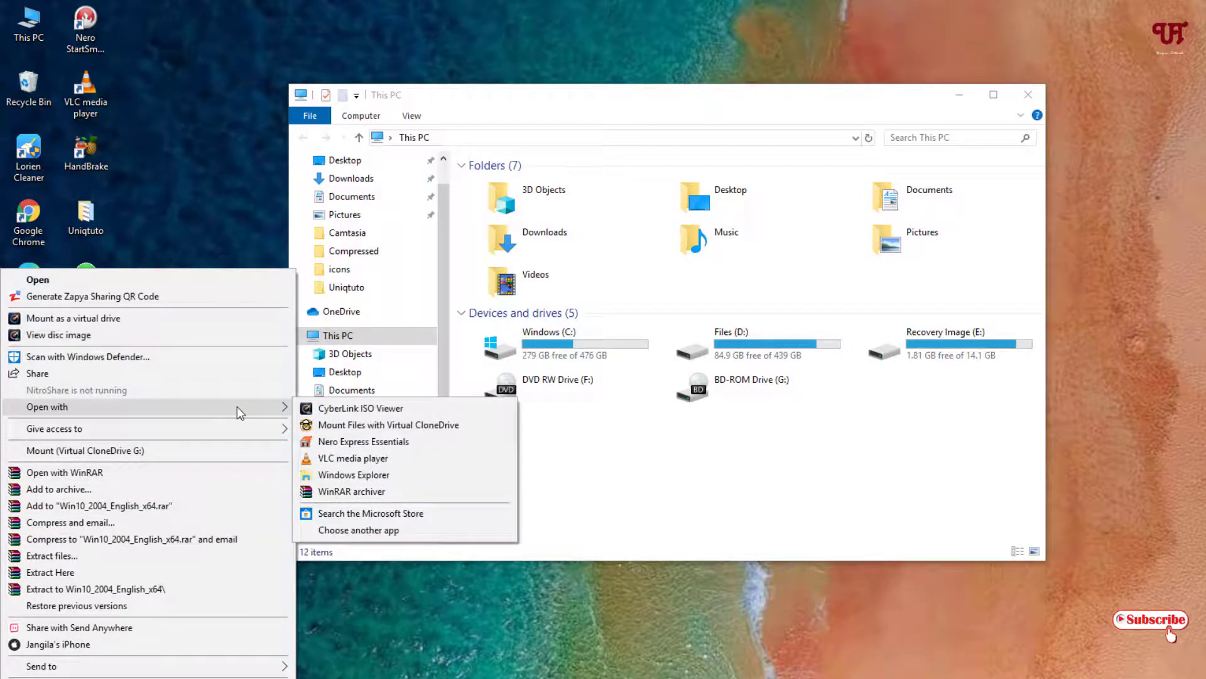
left_click(341, 426)
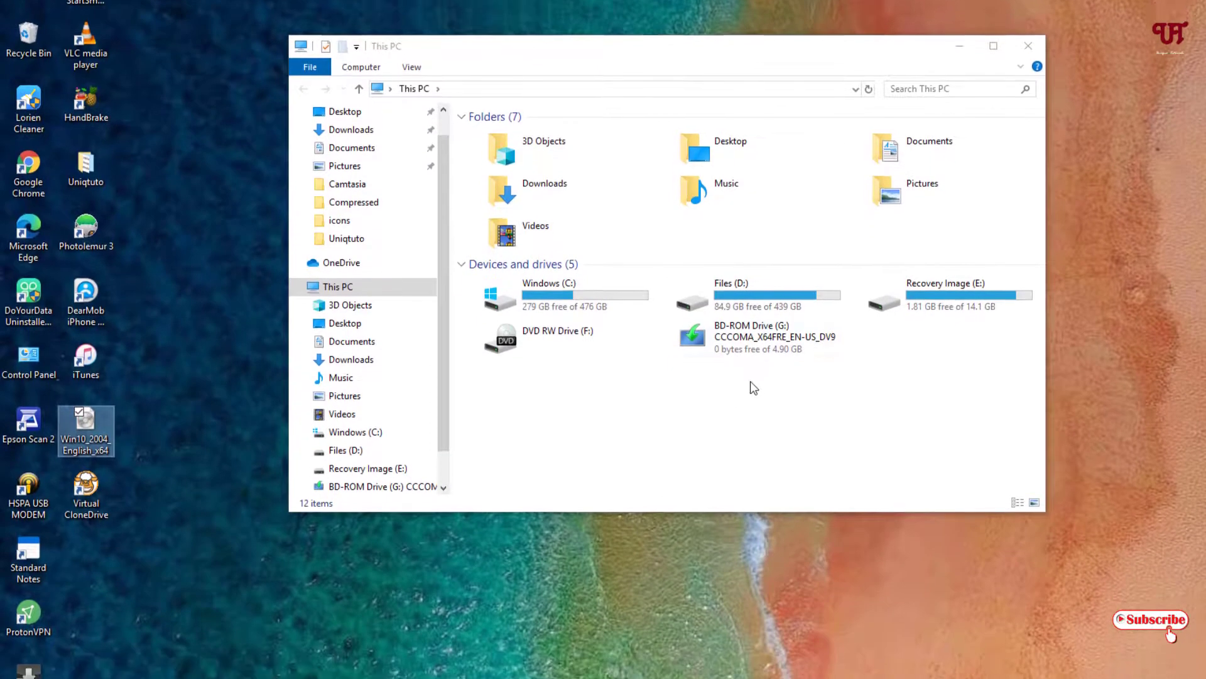
Eject the CCCOMA_X64FRE_EN-US_DV9 image from BD-ROM Drive (G:) using its context menu.
left_click(754, 393)
right_click(754, 303)
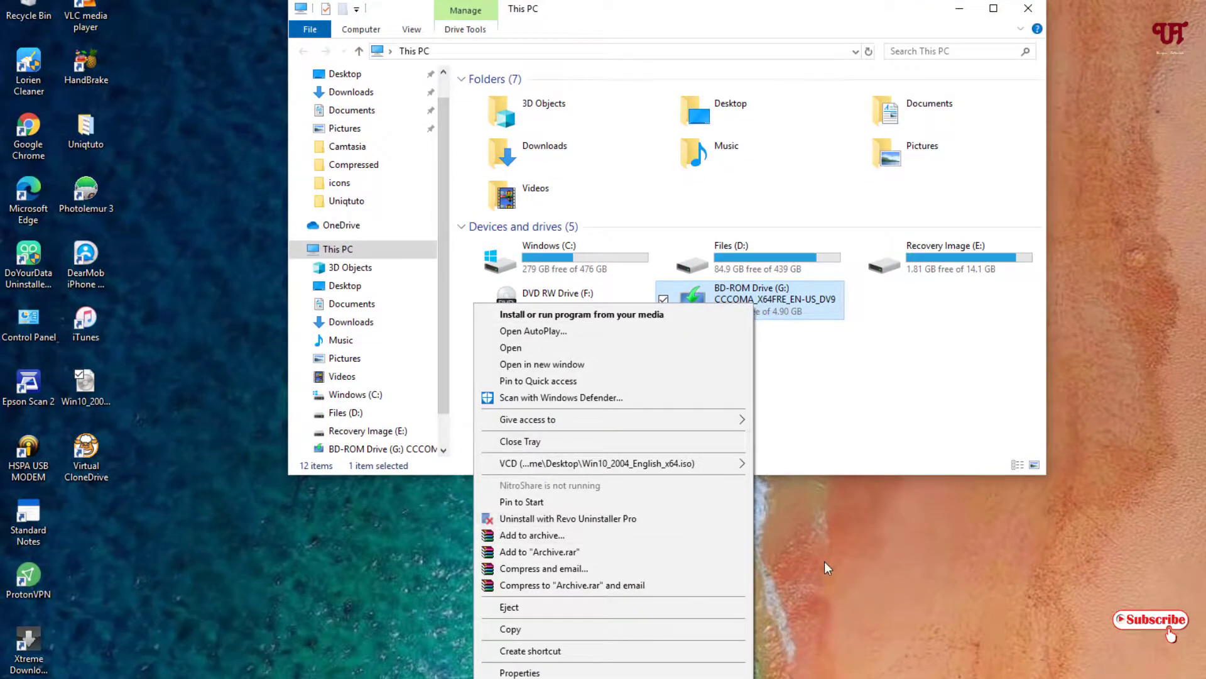
left_click(604, 608)
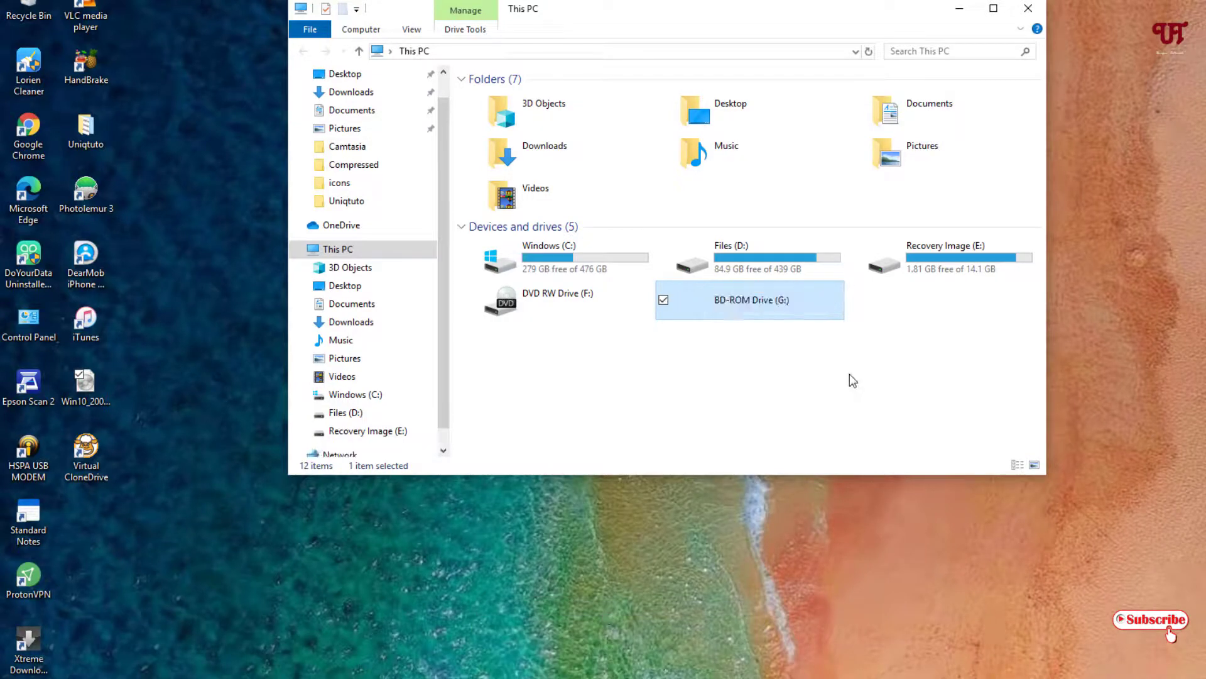
left_click(780, 337)
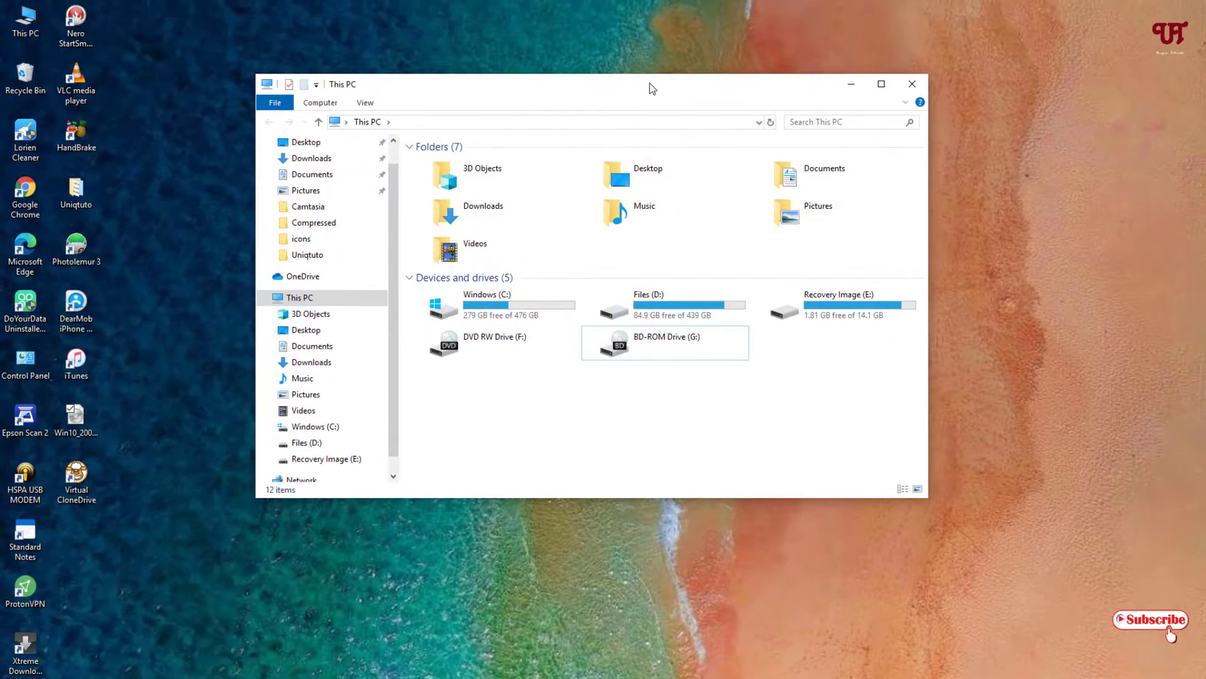
left_click_drag(650, 83, 653, 77)
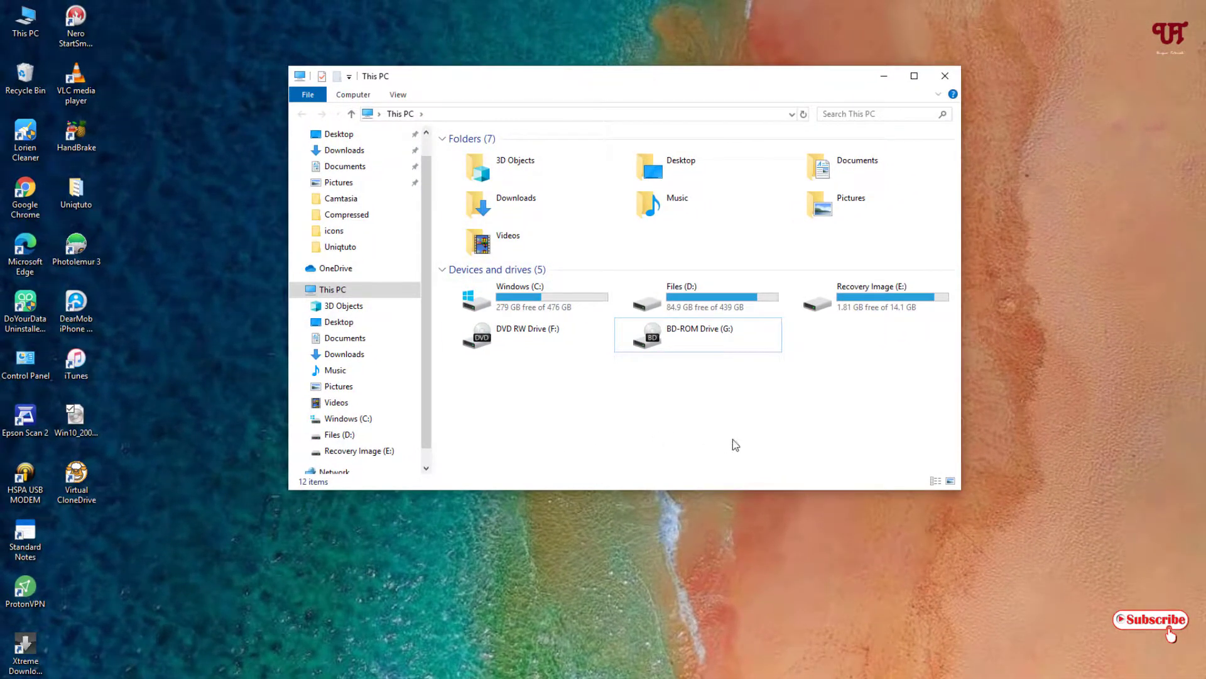